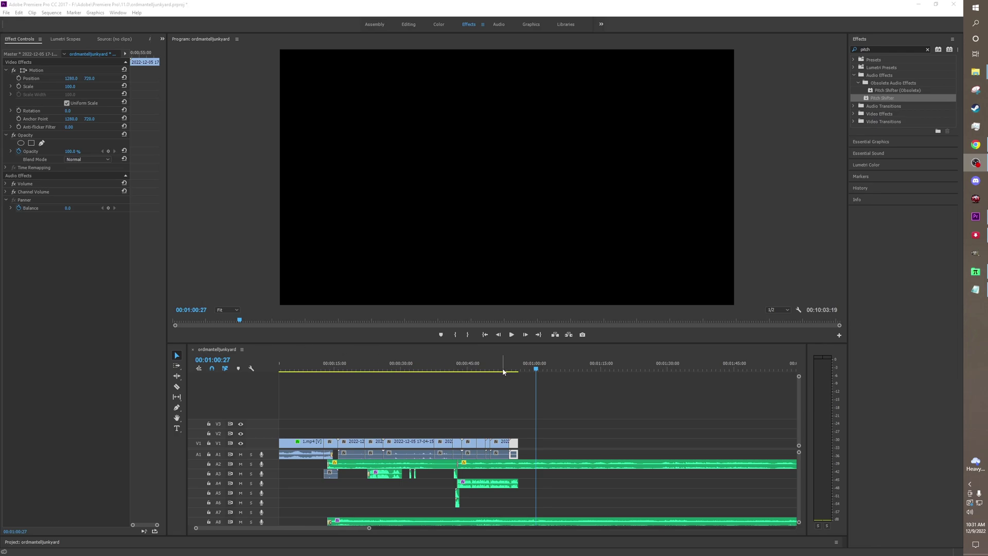
Step: Return the playhead to 00:00:28:58 and bring the Ord Mantell Junkyard script forward
drag(503, 372, 397, 376)
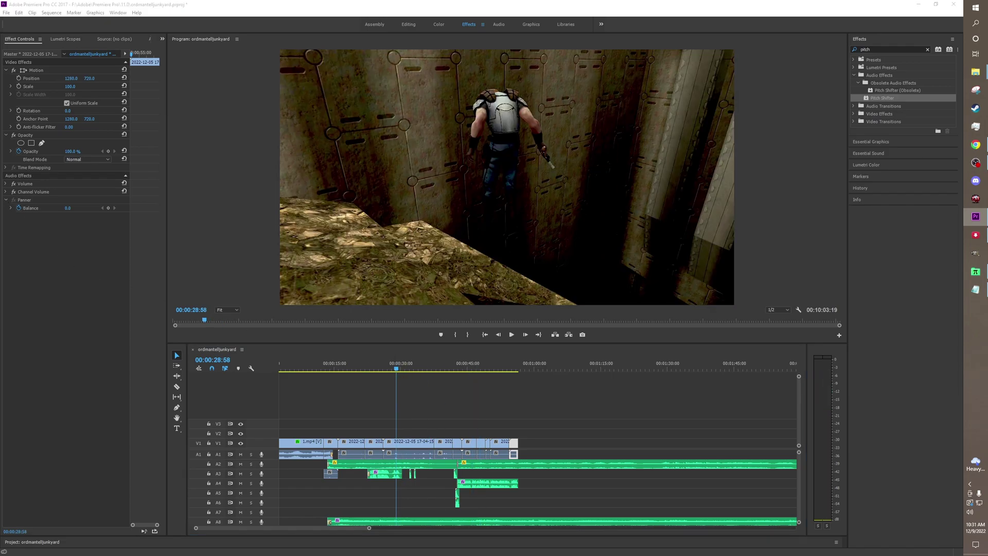
key(alt+Tab)
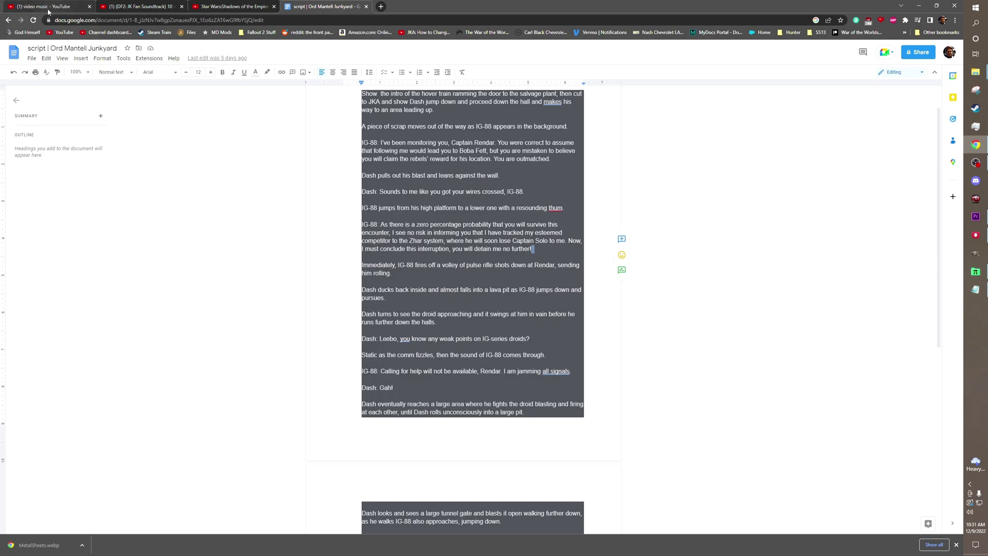
Step: Glance at the YouTube music playlist, return to the script, then move Chrome aside
mouse_move(27, 14)
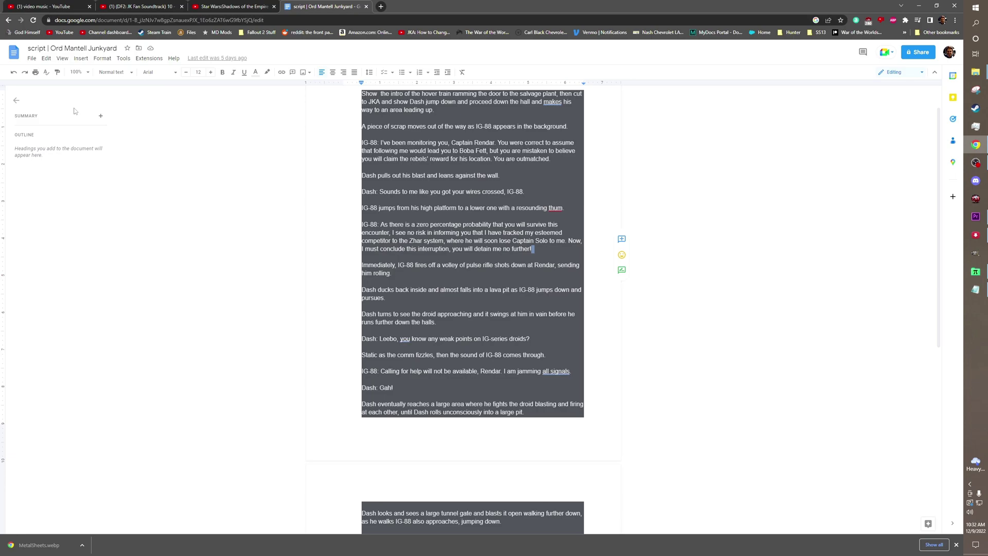
click(46, 12)
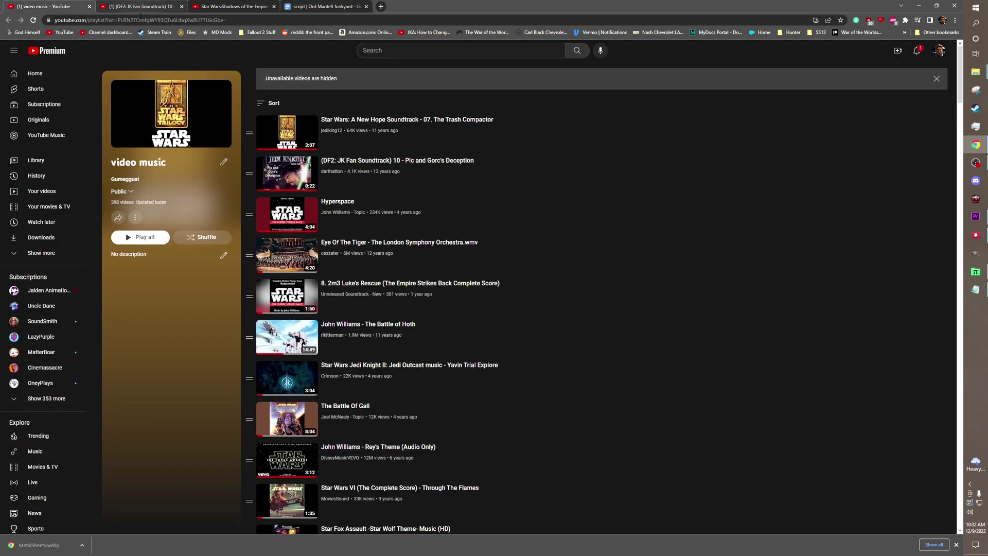
key(ctrl+Tab)
key(ctrl+Tab)
key(ctrl+Tab)
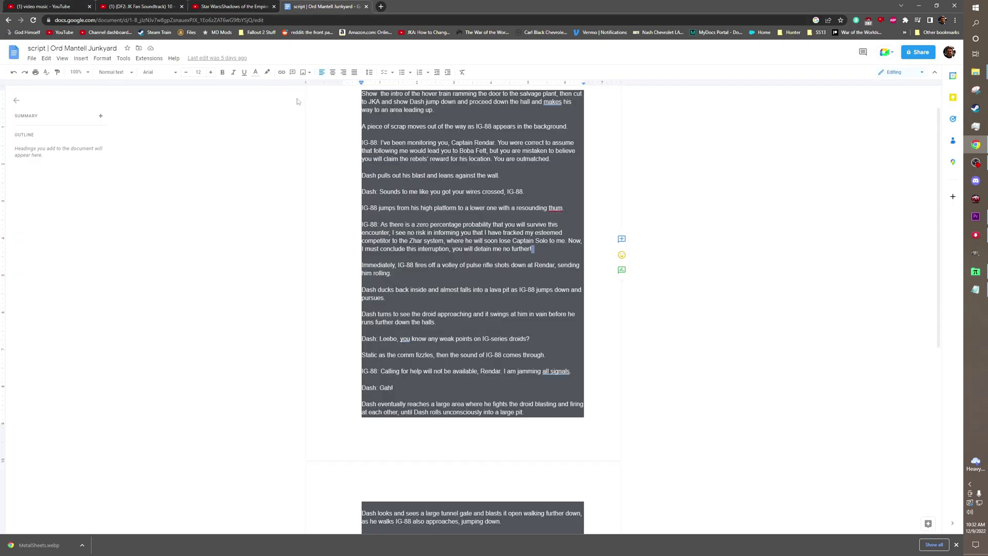
click(547, 307)
scroll(455, 332, down, 6)
scroll(455, 350, up, 7)
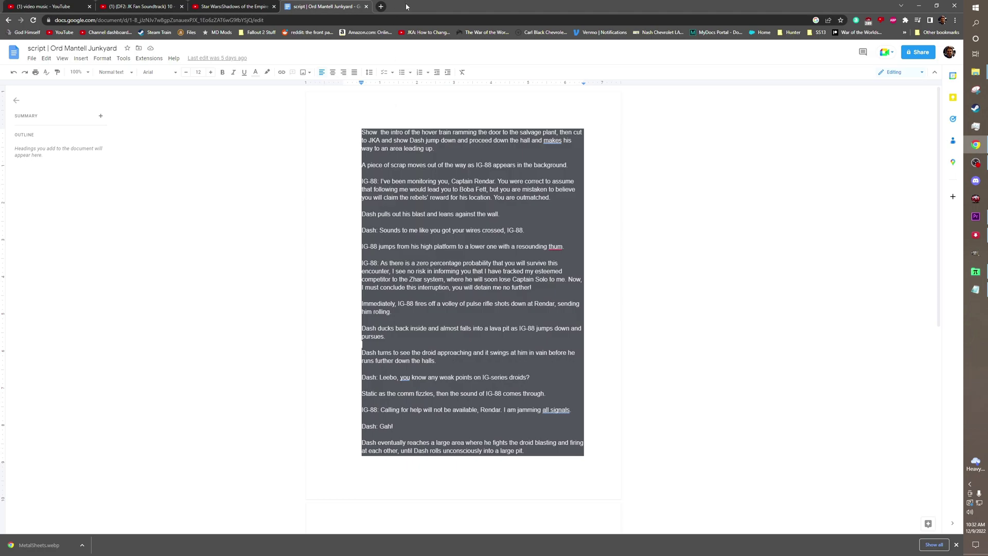
drag(406, 6, 0, 7)
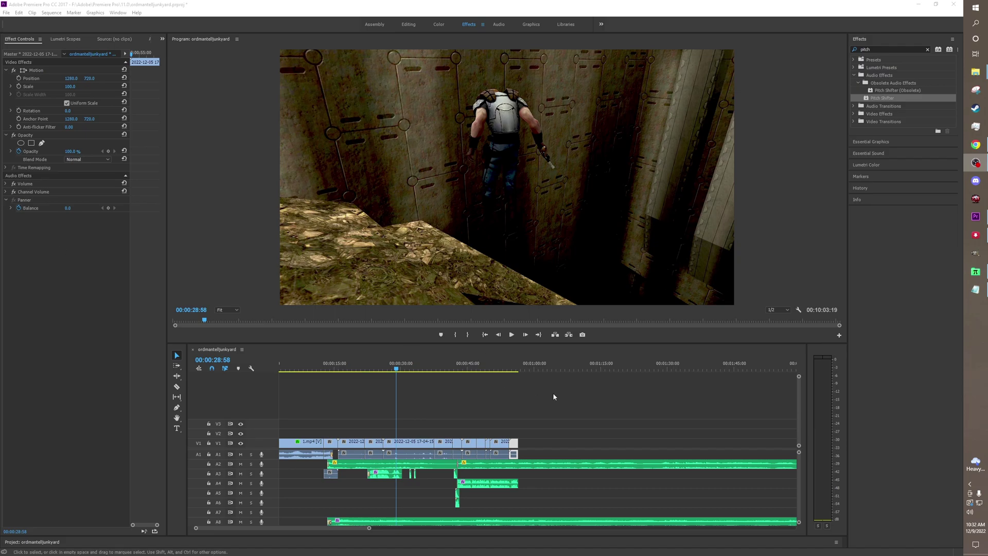
drag(497, 365, 519, 375)
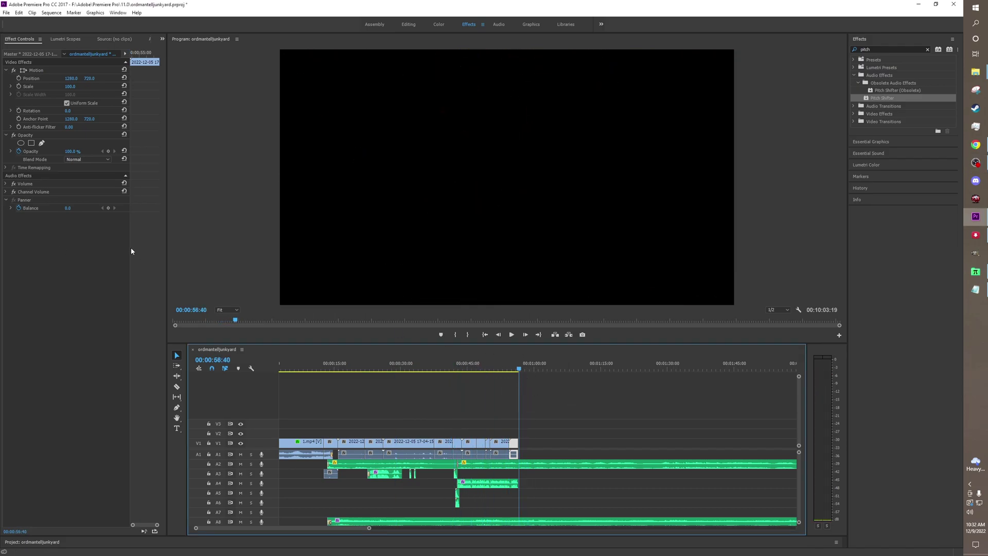
key(alt+Tab)
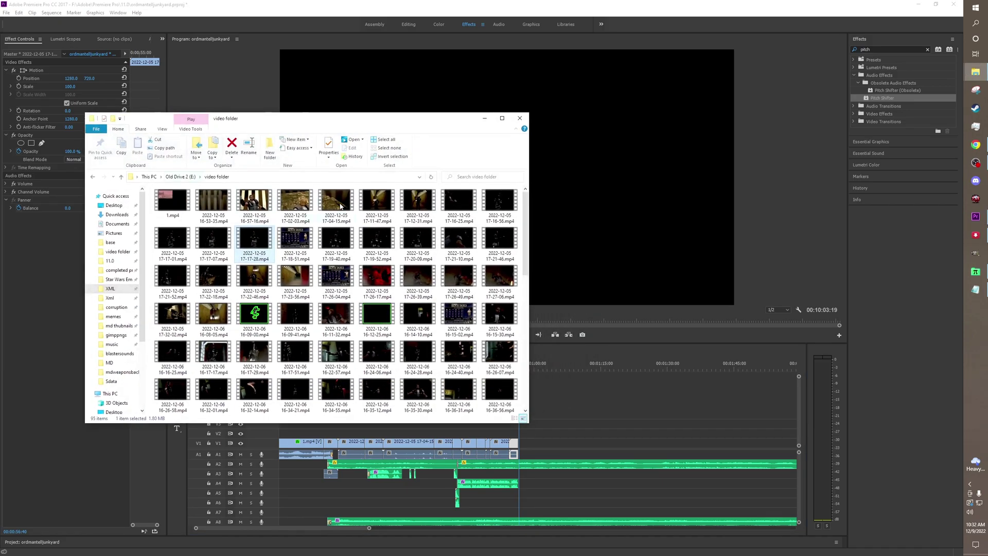
drag(316, 124, 460, 129)
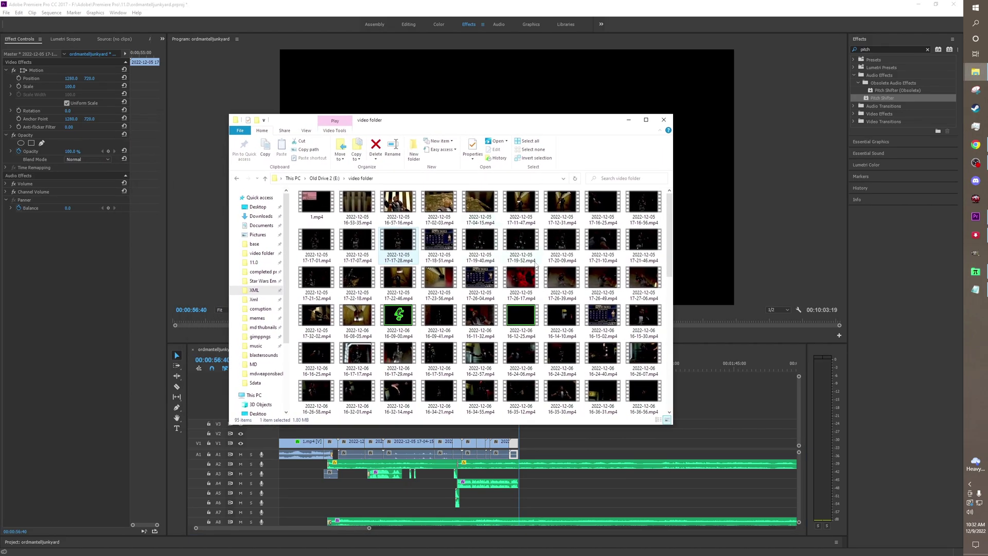
drag(438, 239, 518, 443)
Step: Zoom the timeline in and step through the frames around 00:00:56:30 to inspect the cut
click(366, 529)
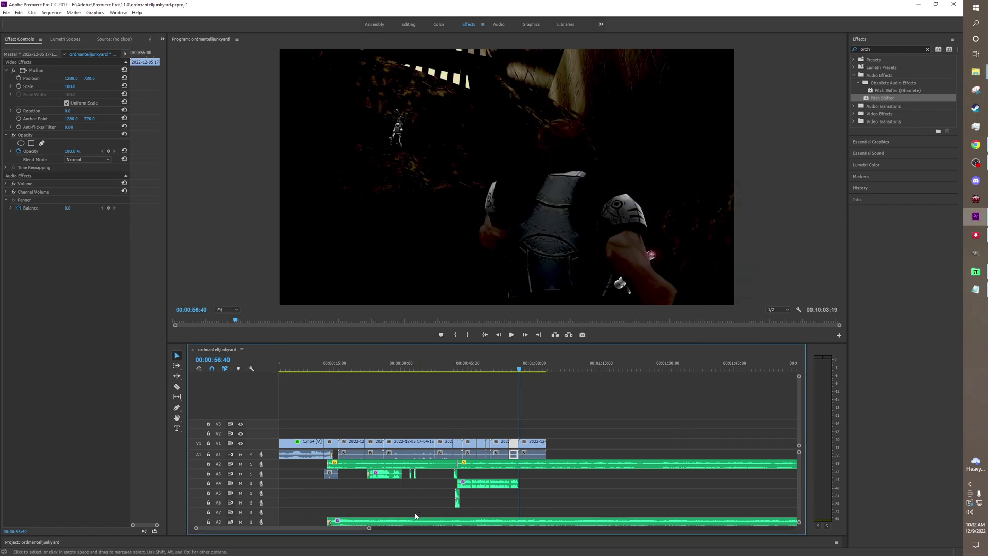
key(equal)
key(equal)
key(equal)
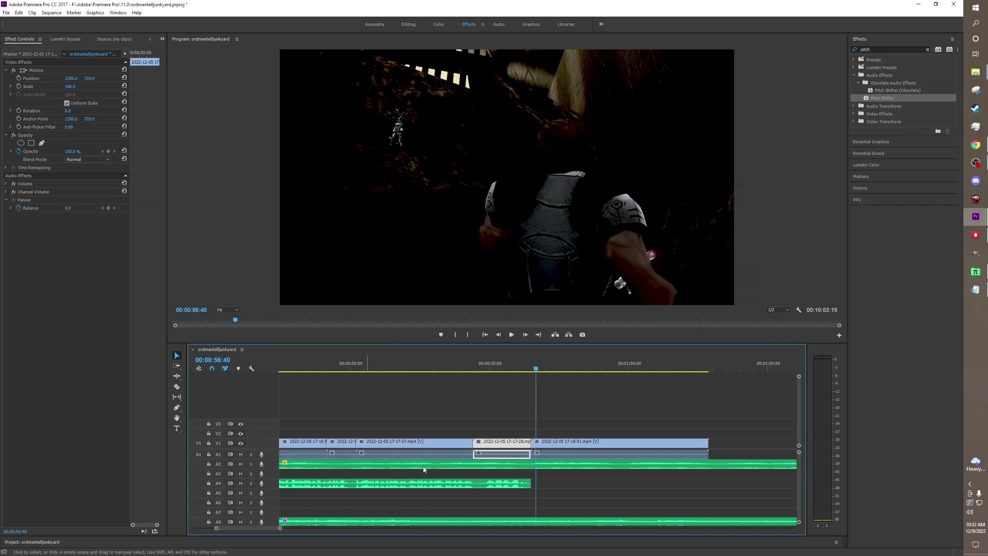
click(531, 368)
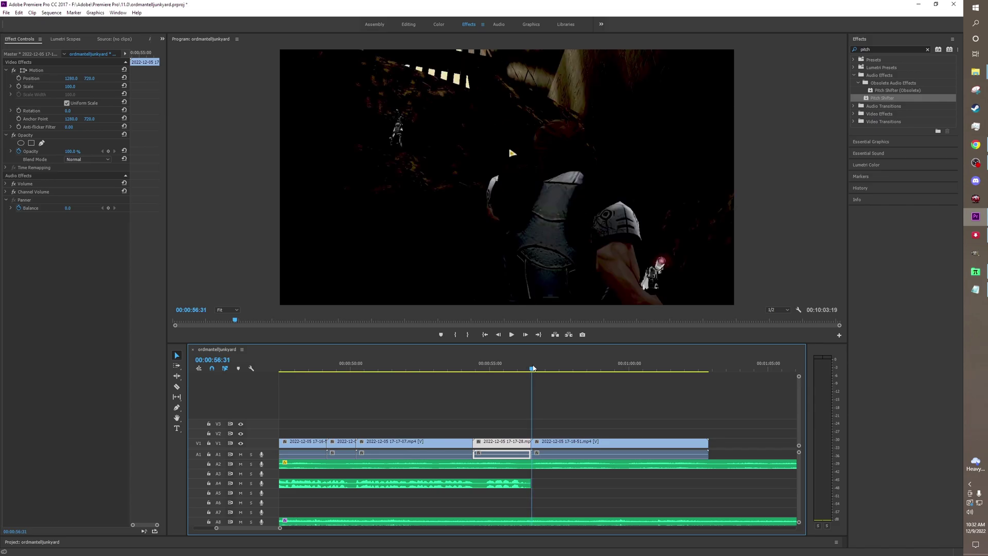
click(498, 334)
click(498, 334)
click(498, 335)
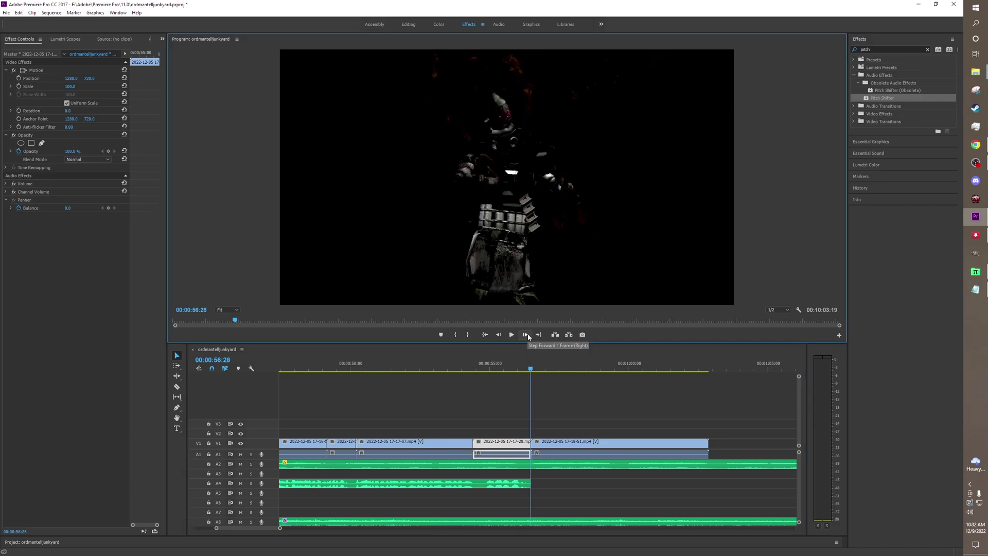
click(528, 336)
click(528, 336)
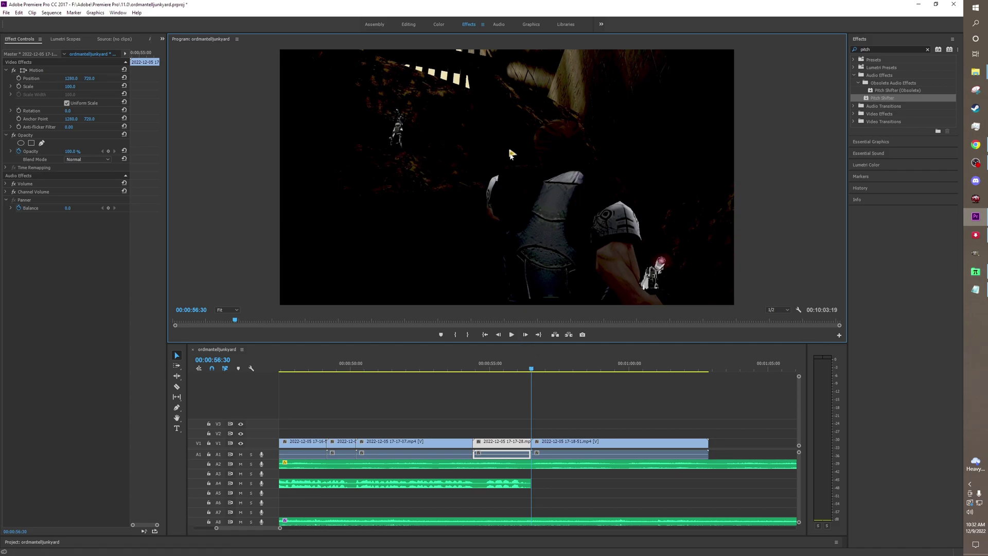
click(529, 337)
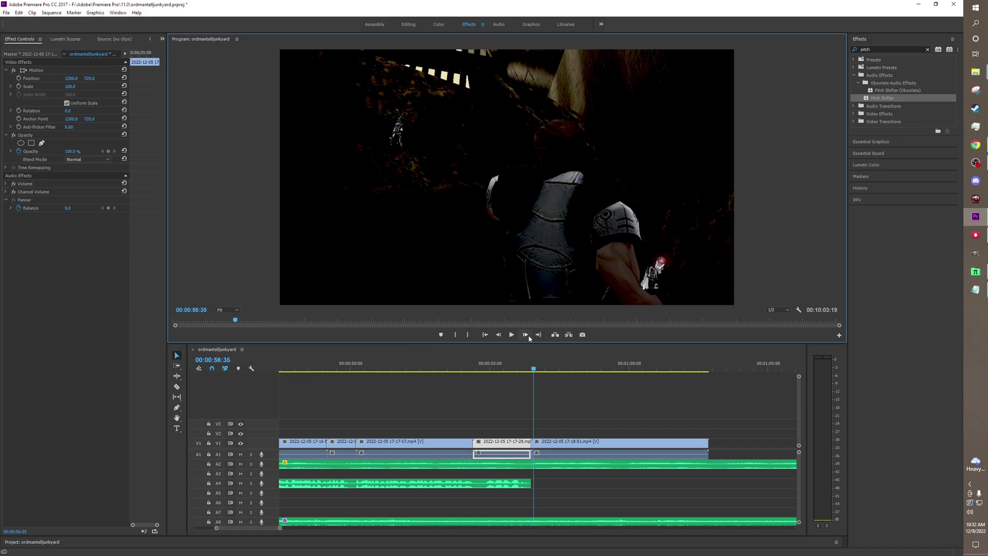
Step: Nudge the new V1 clip to start at about 00:00:56:35, play it back, and zoom out
drag(535, 447, 542, 447)
key(space)
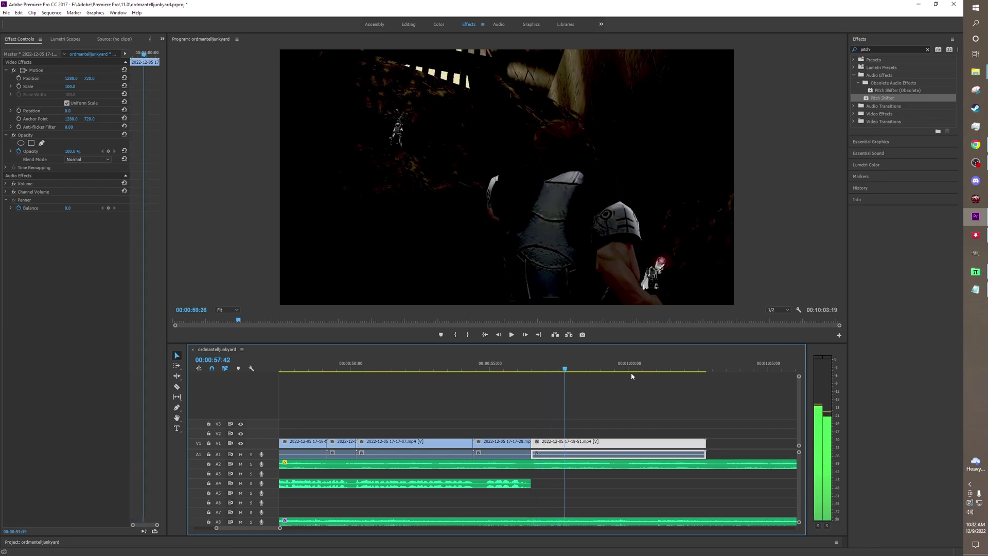
click(532, 370)
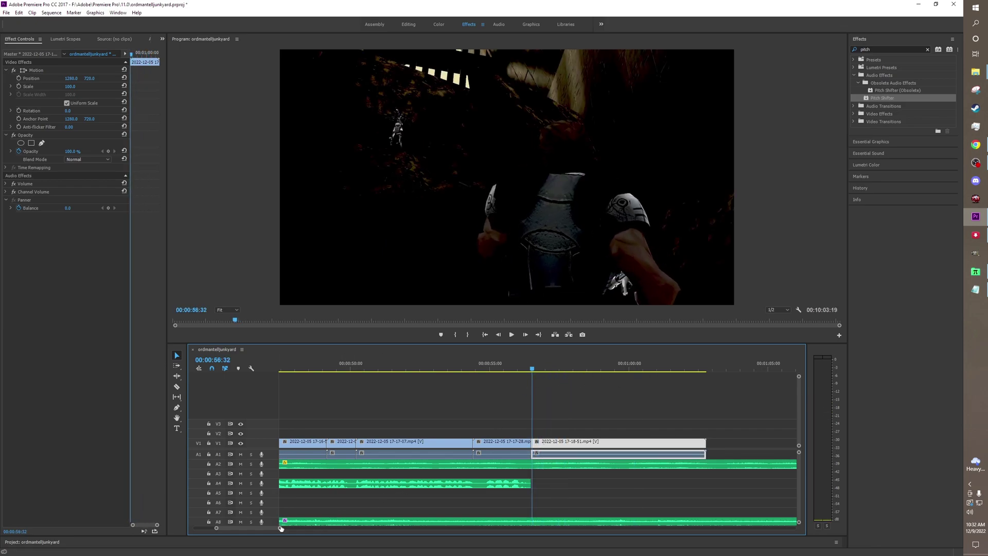
drag(281, 529, 312, 528)
Step: Check the music and video folder windows, then minimize the video folder
mouse_move(975, 72)
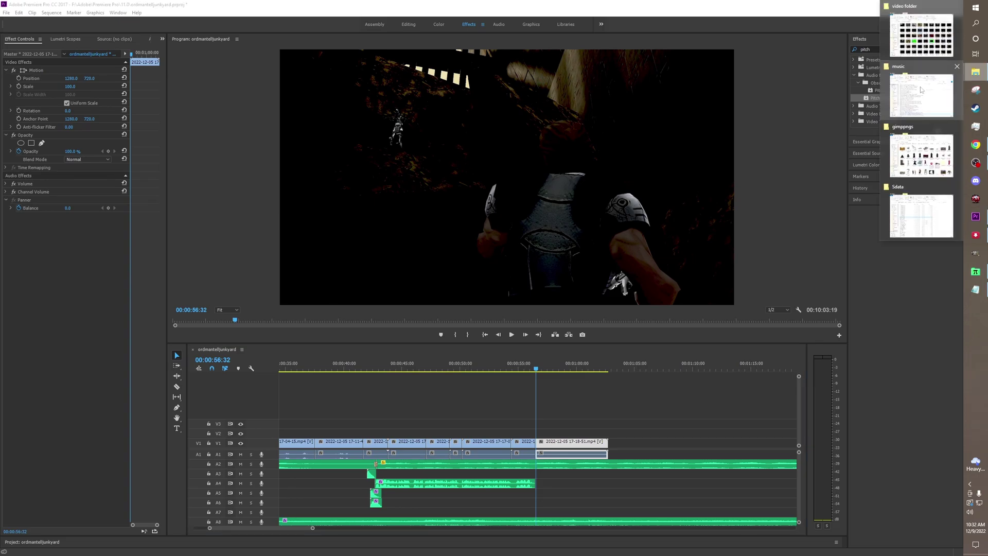
click(922, 90)
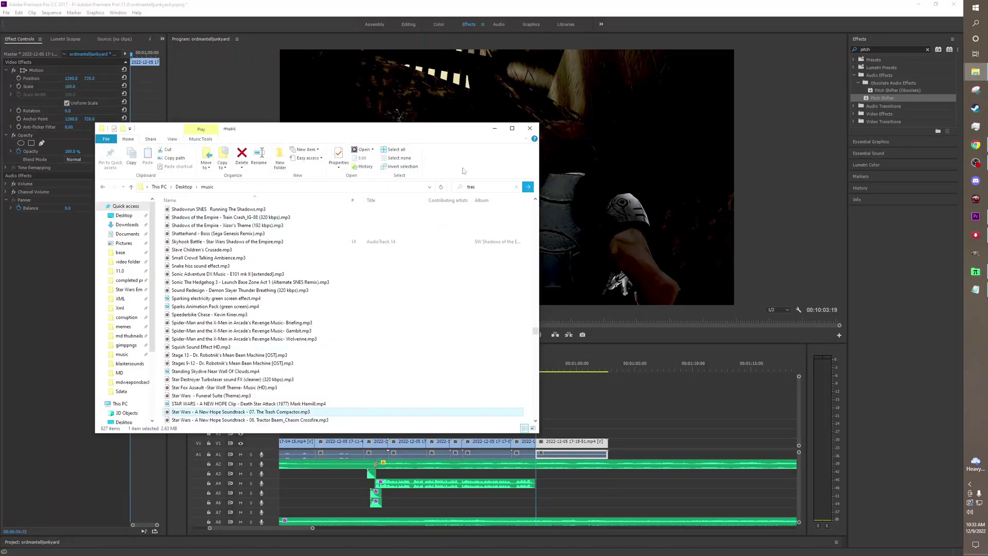
click(494, 128)
mouse_move(975, 72)
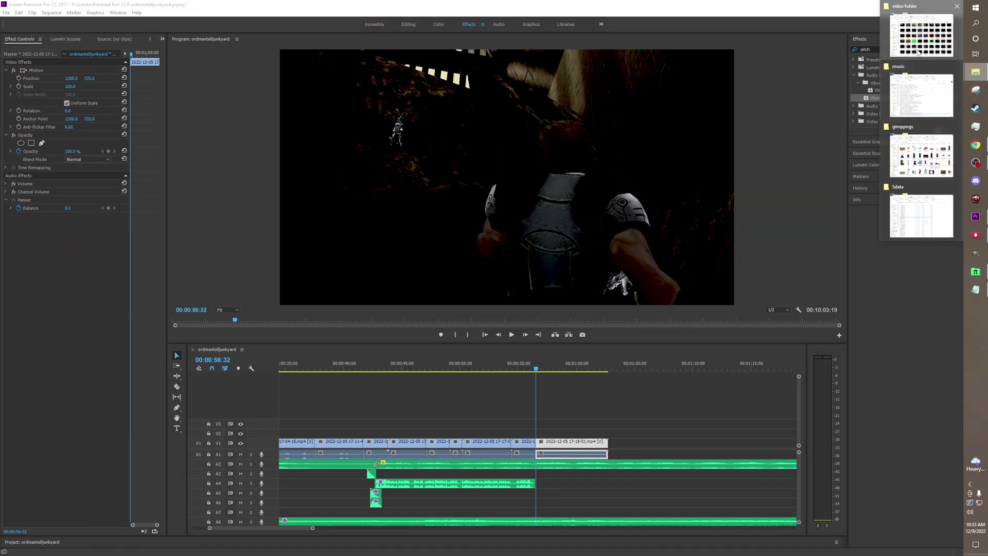
click(929, 154)
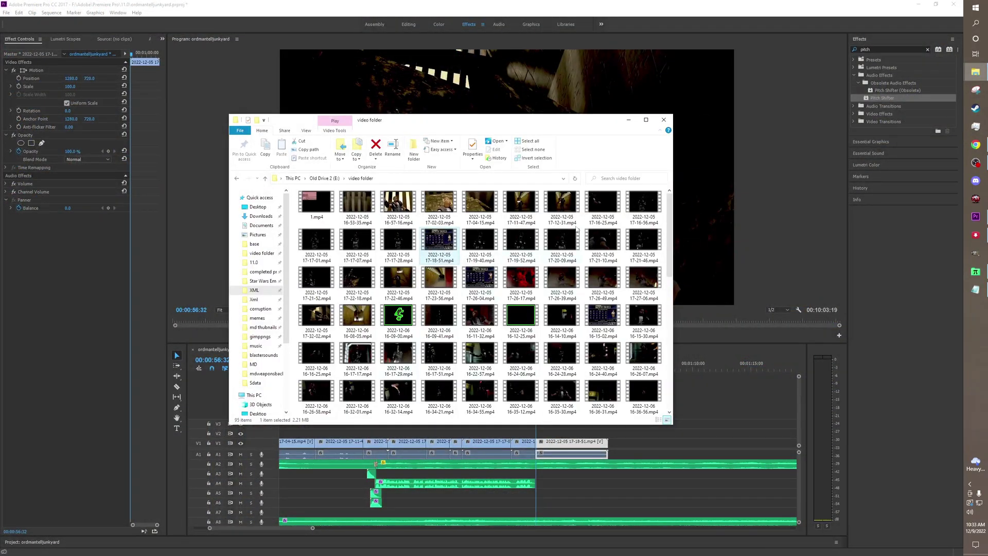
scroll(563, 320, down, 5)
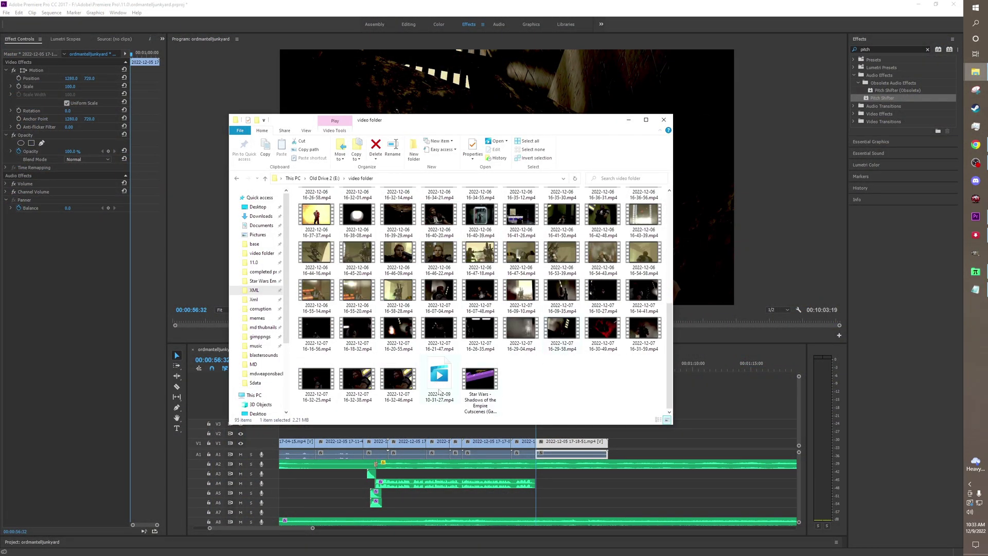
click(628, 122)
Step: Check the gimppngs and Sdata folder windows and minimize both
mouse_move(975, 71)
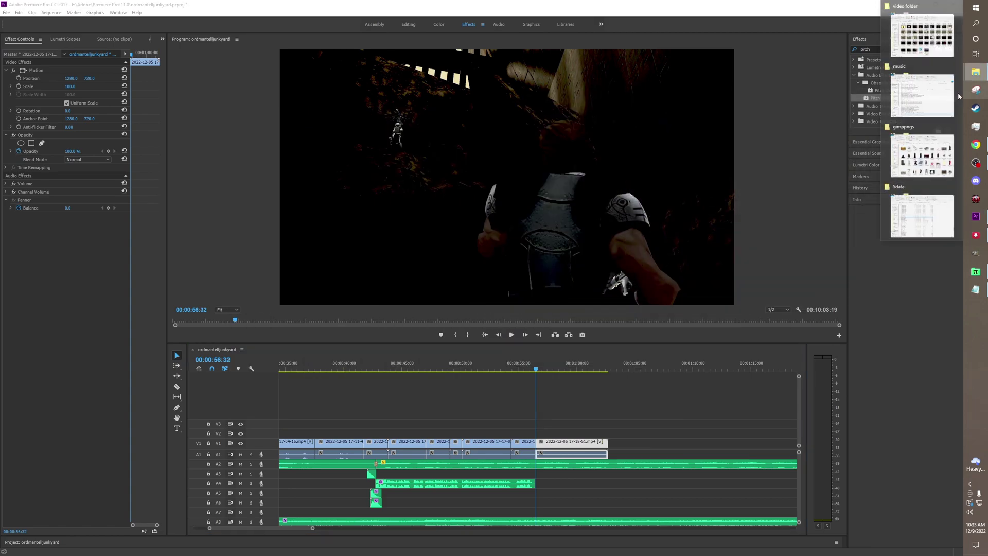
click(928, 141)
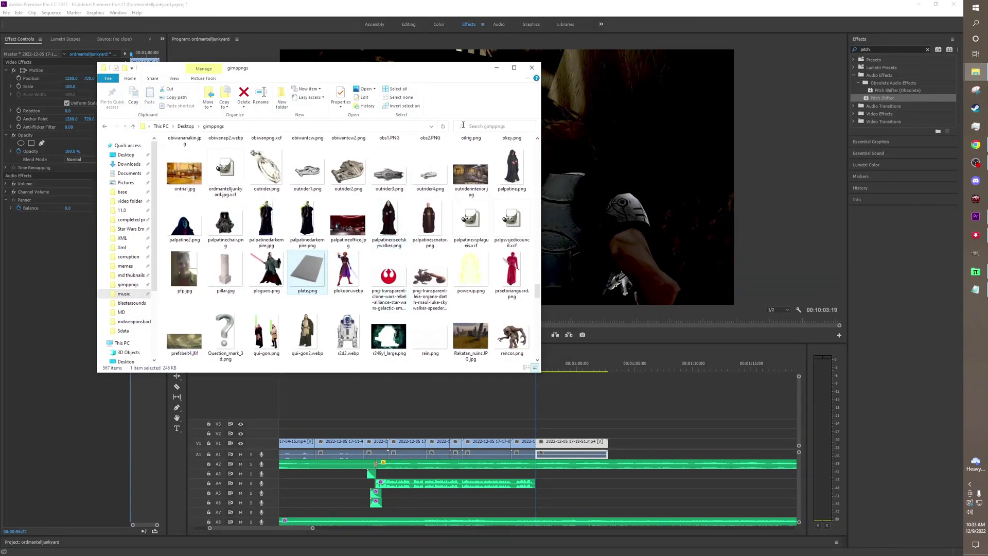
click(496, 68)
mouse_move(975, 71)
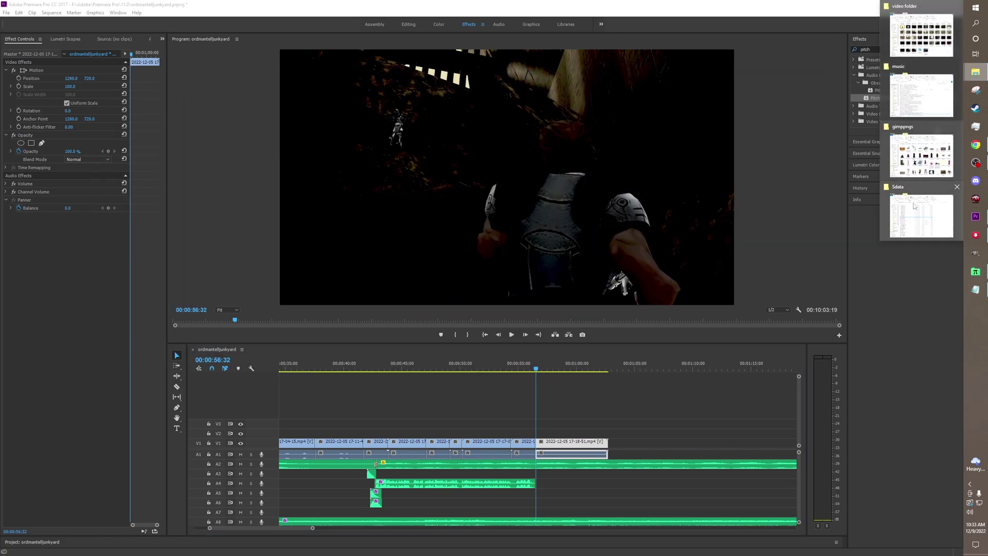
click(915, 216)
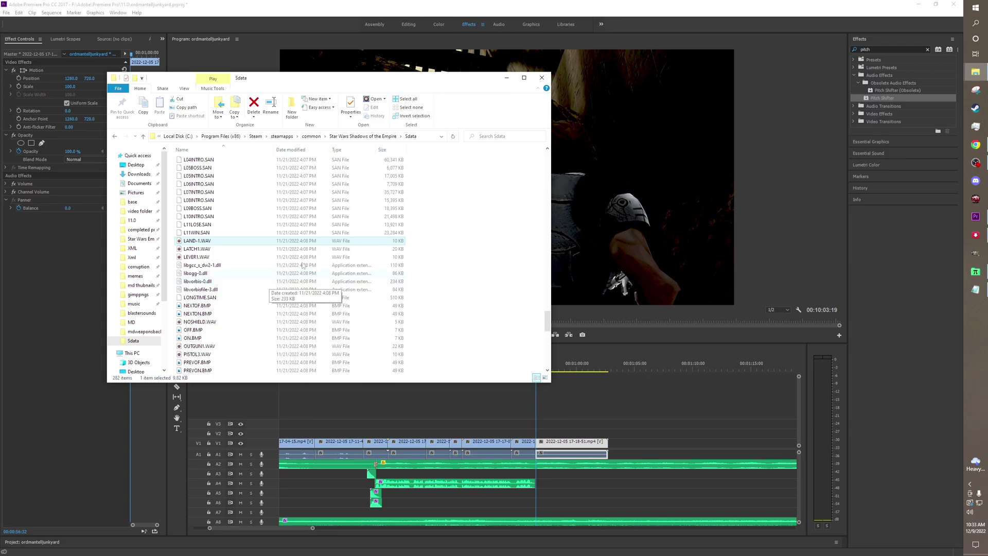
click(507, 77)
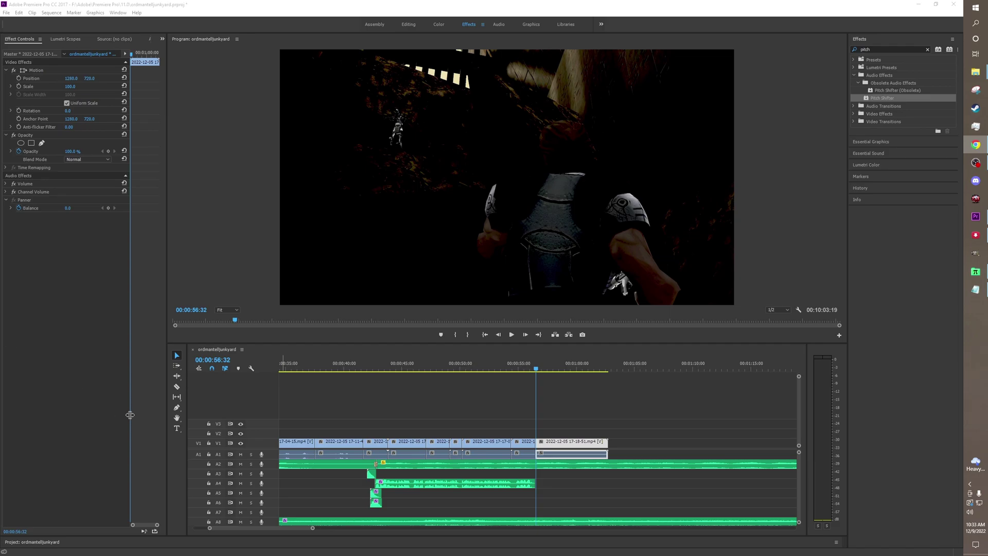
Step: Record a voice-over on A3 from about 00:00:56:59 to 00:01:00:32 and play it back
click(263, 473)
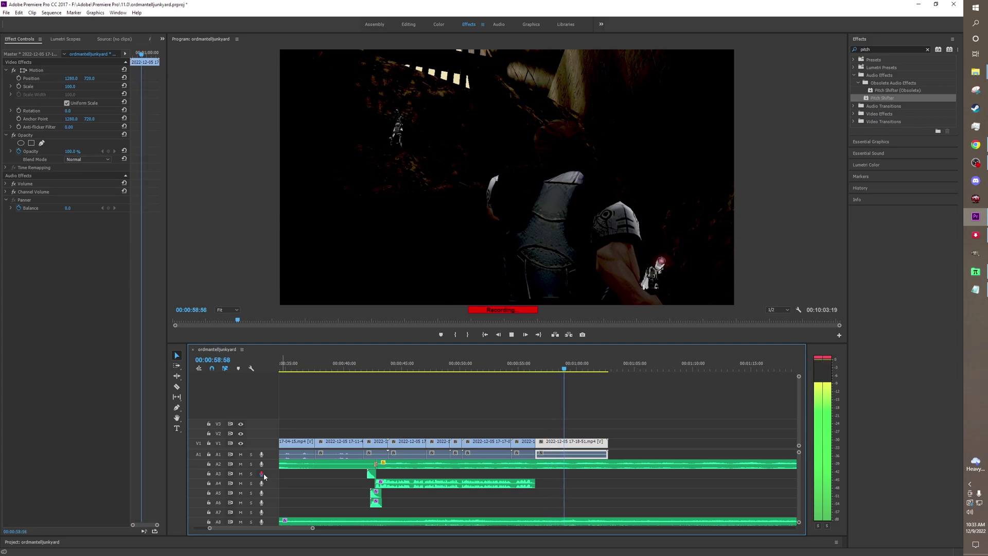
click(263, 473)
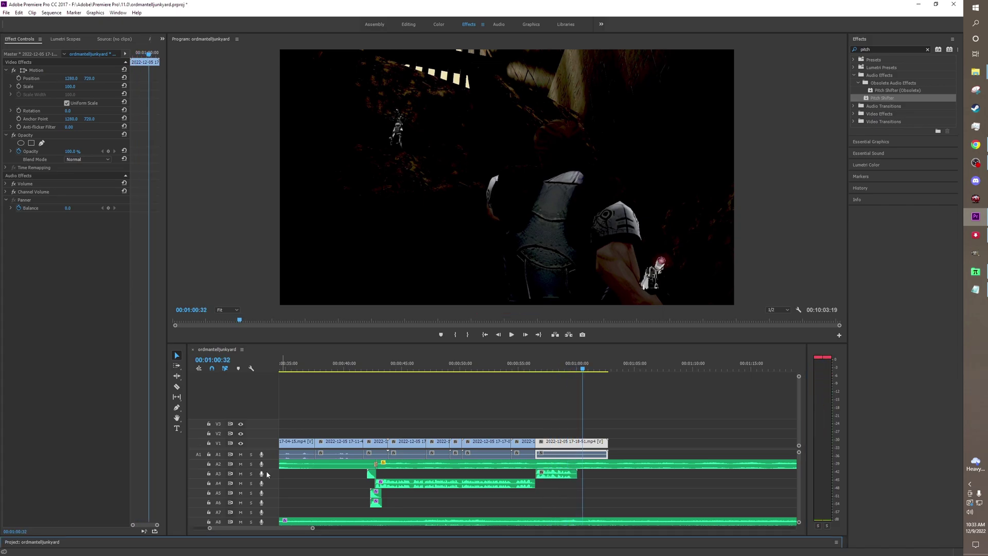
click(531, 366)
click(511, 335)
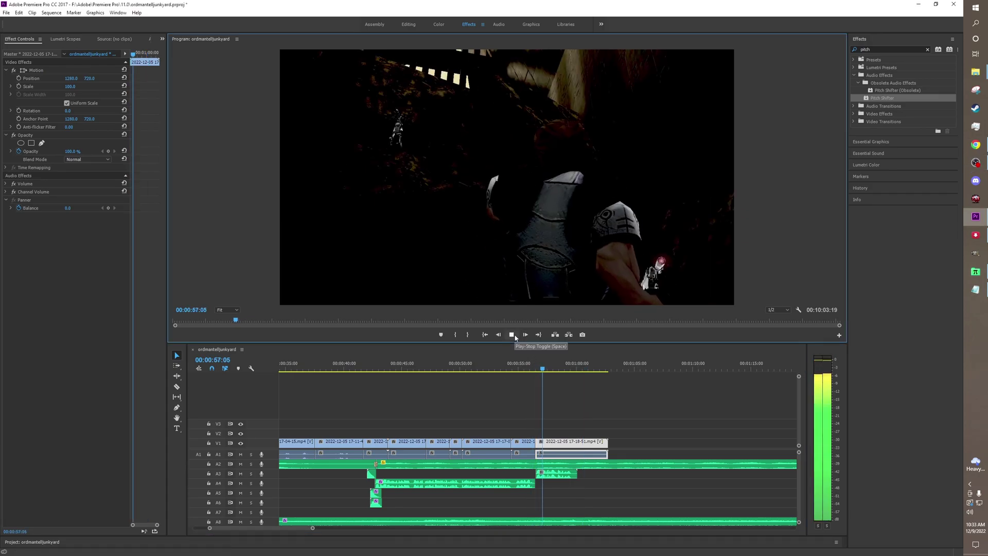
click(511, 334)
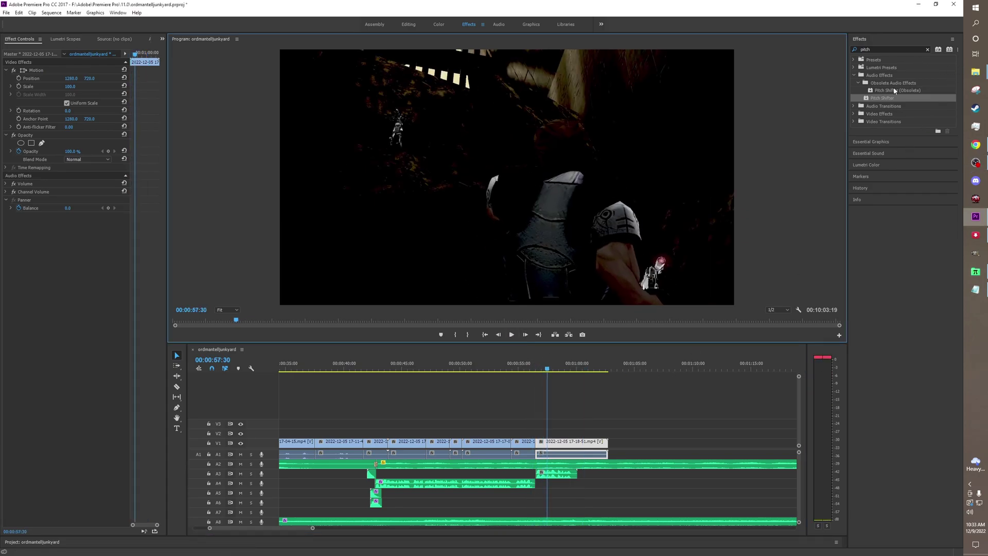
Step: Apply a Pitch Shifter to the new voice clip, then delete it again
drag(881, 98, 556, 472)
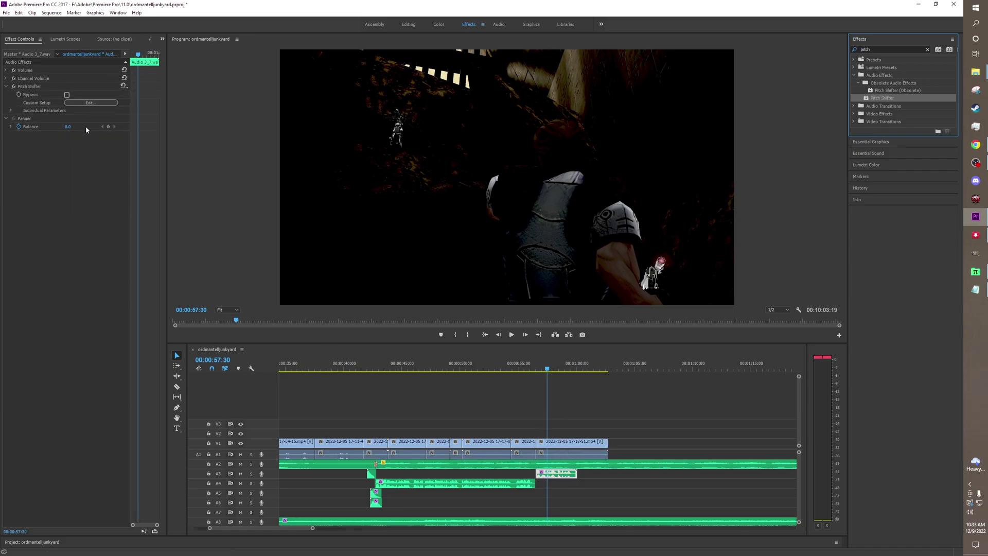
click(41, 86)
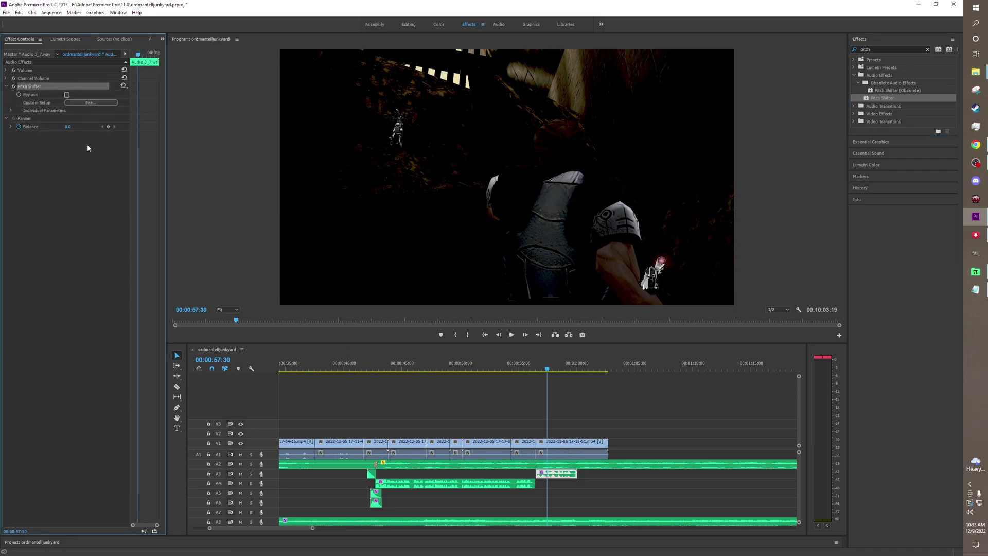
key(Delete)
Step: Copy Surround Reverb and Pitch Shifter from Audio 3_6.wav onto Audio 3_7.wav
drag(332, 365, 296, 368)
click(319, 367)
click(314, 473)
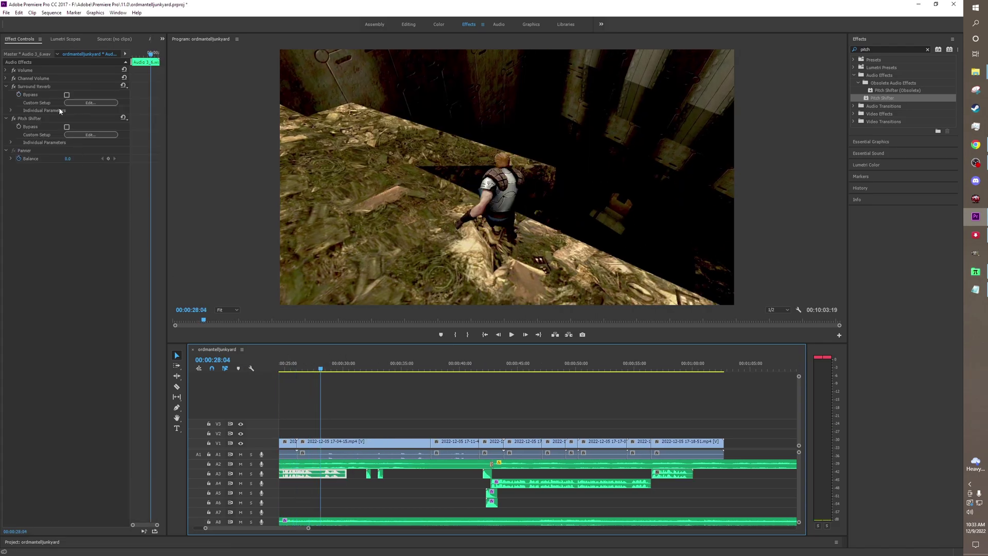
click(49, 86)
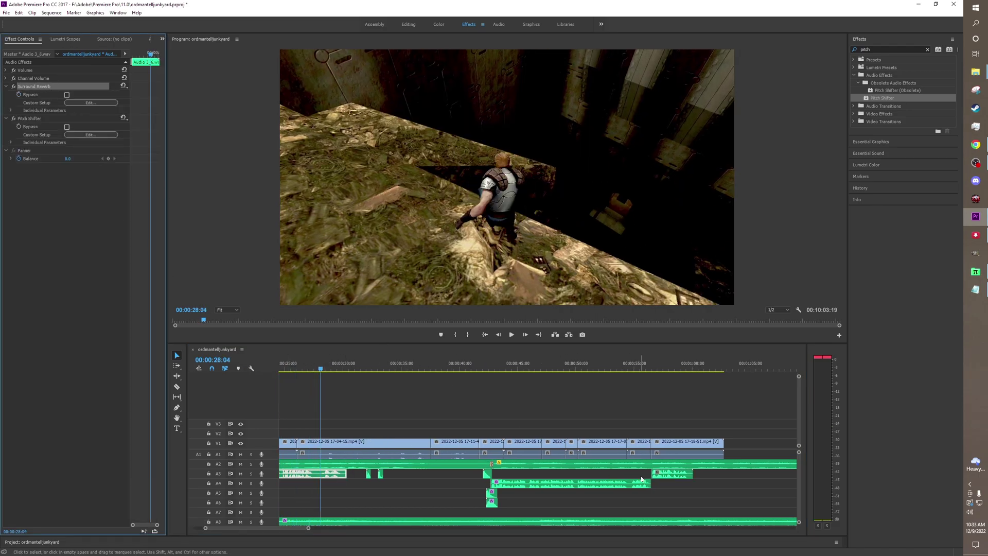
click(671, 472)
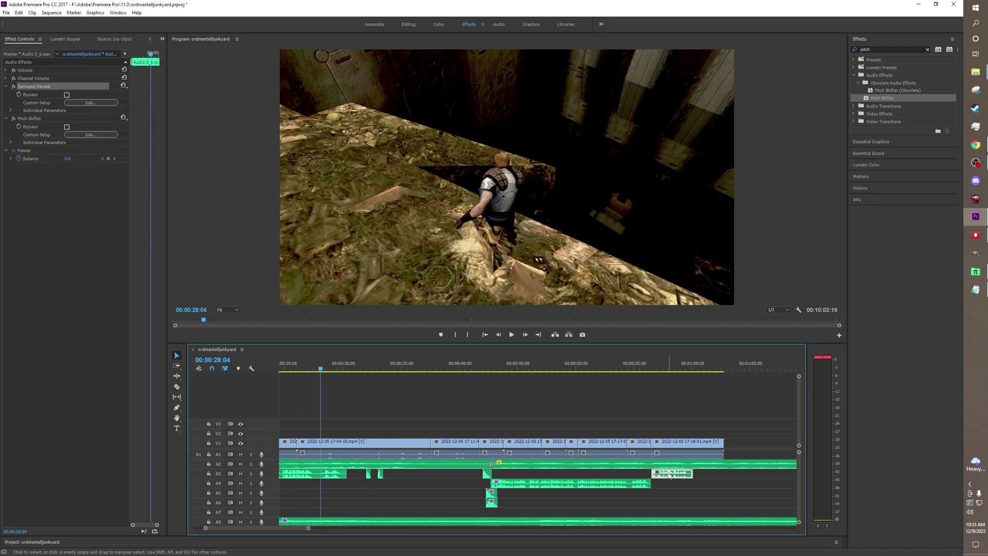
click(313, 473)
click(45, 119)
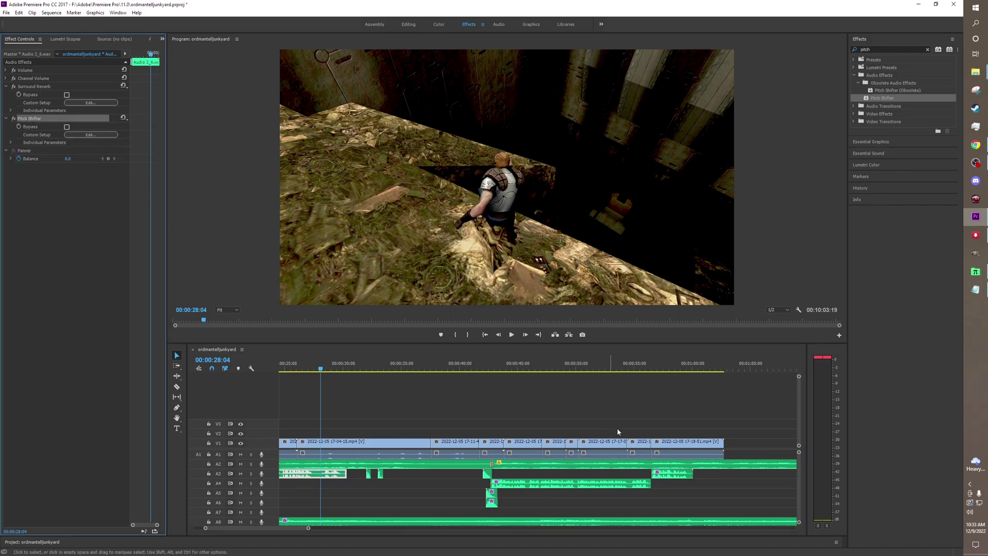
click(672, 472)
click(975, 289)
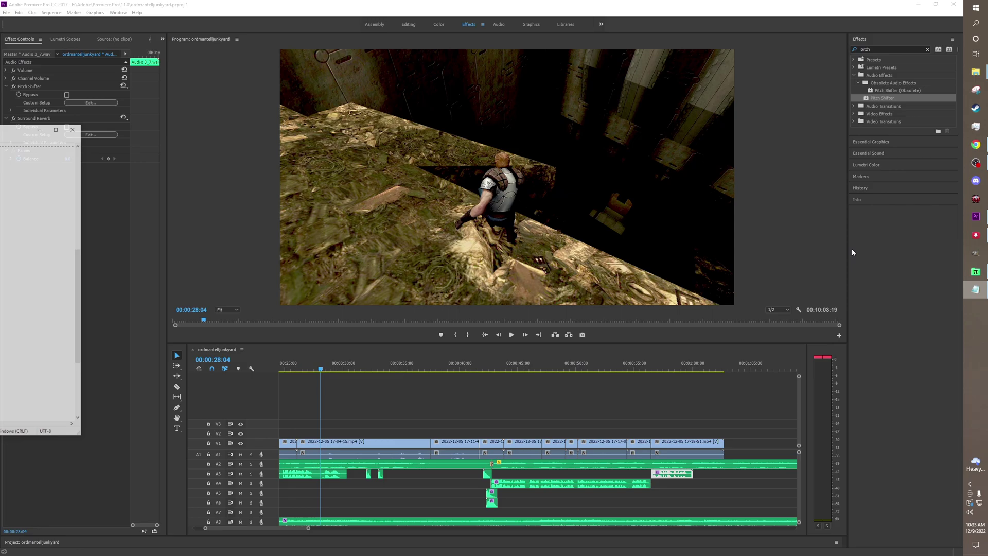
Step: Review the per-character voice settings in Youtube Description.txt, then minimize Notepad
drag(32, 111, 733, 131)
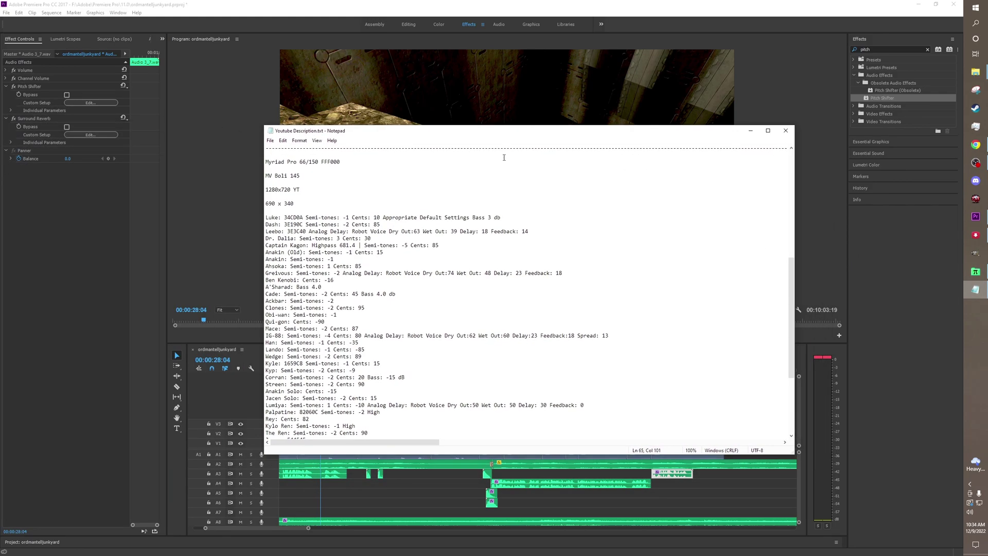
scroll(347, 286, down, 4)
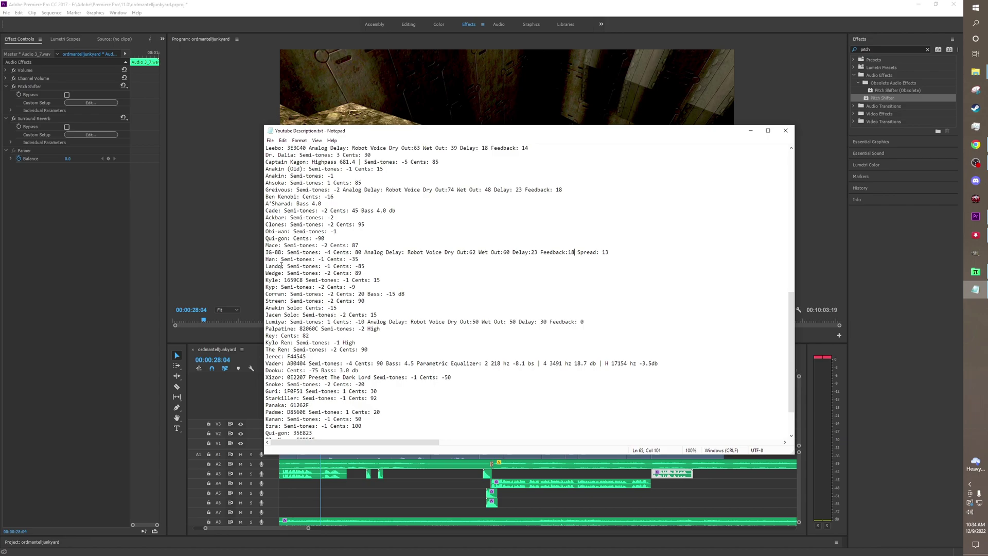
scroll(280, 278, down, 1)
scroll(278, 299, down, 2)
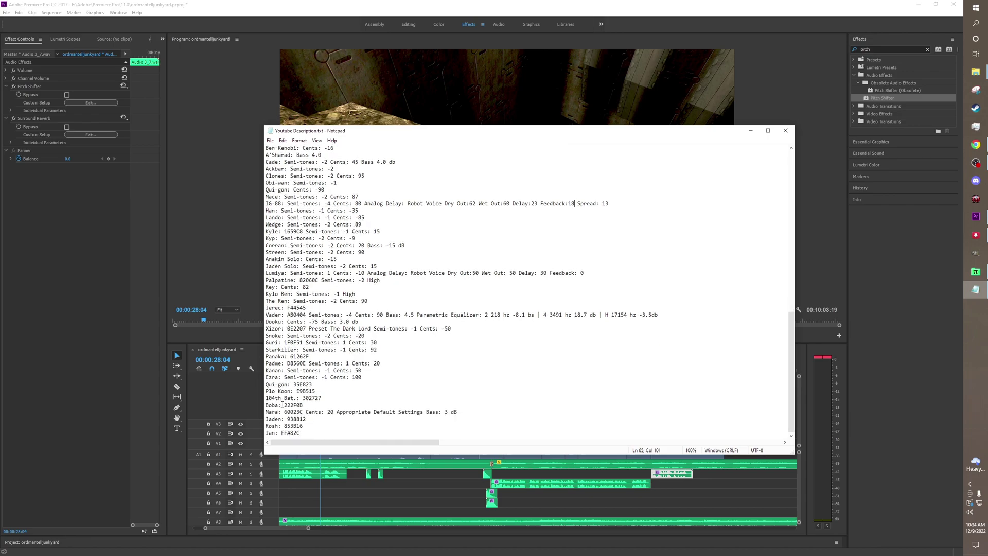
scroll(309, 404, up, 7)
scroll(314, 400, down, 3)
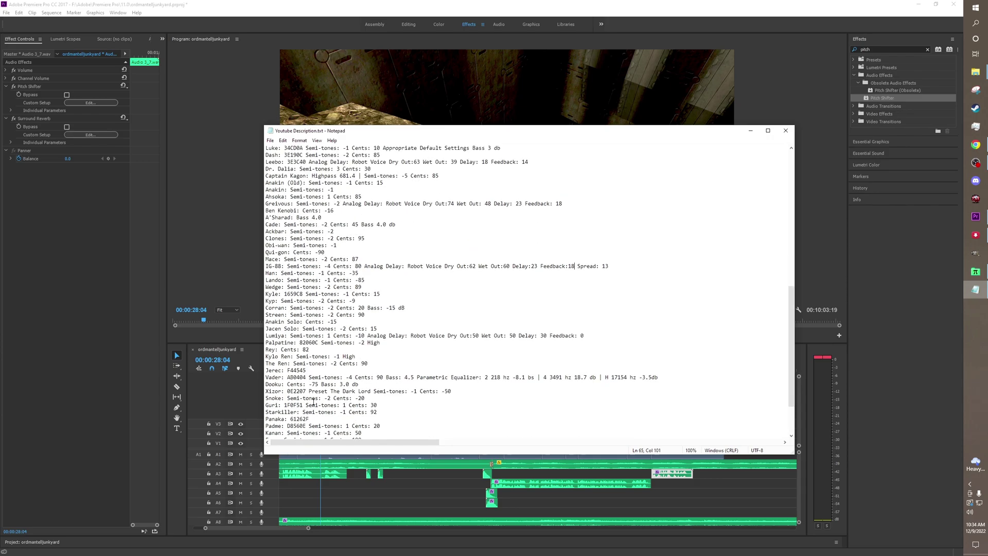
scroll(318, 396, up, 2)
click(751, 131)
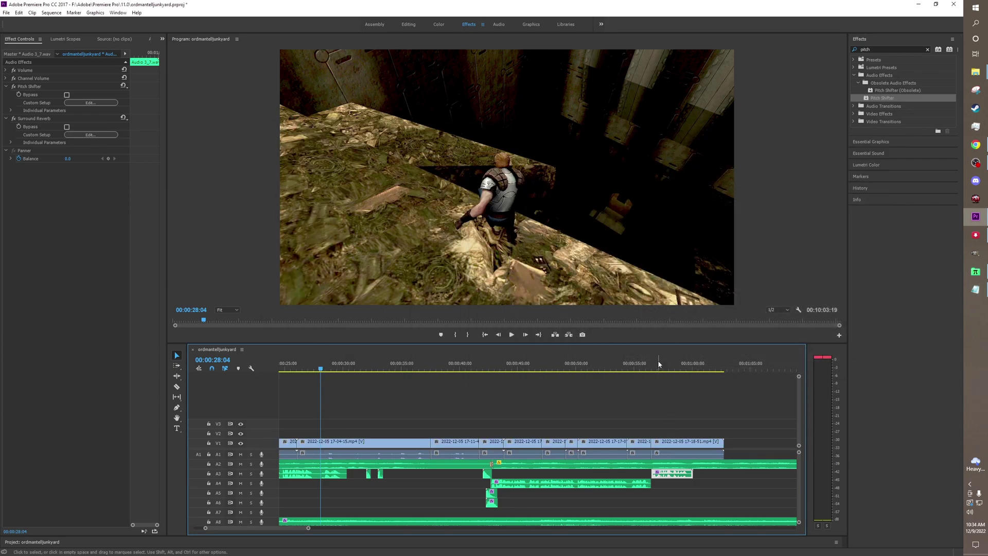
Step: Play back the new voice clip and trim the last V1 clip to end near 00:00:59:57
click(646, 365)
click(511, 335)
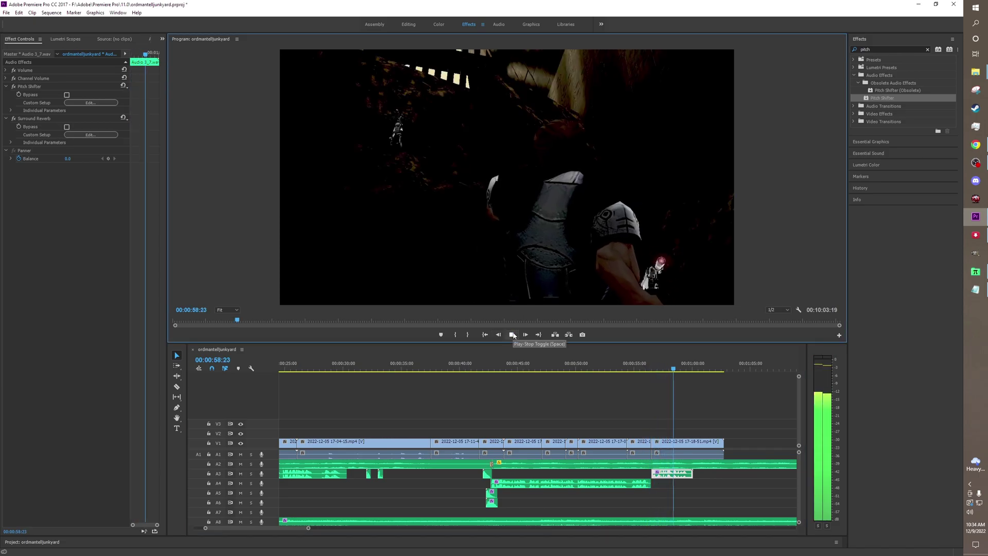
click(511, 334)
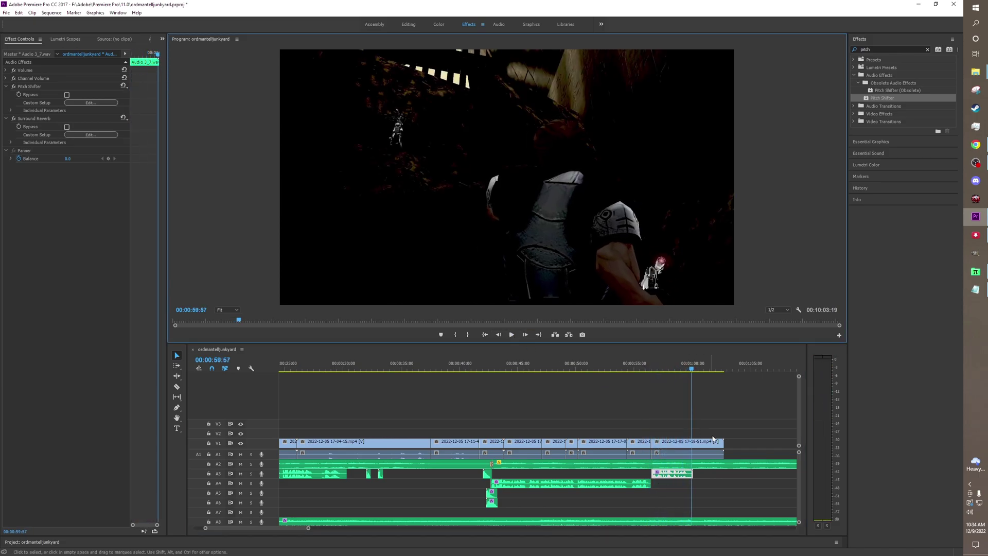
drag(722, 443, 690, 443)
click(975, 71)
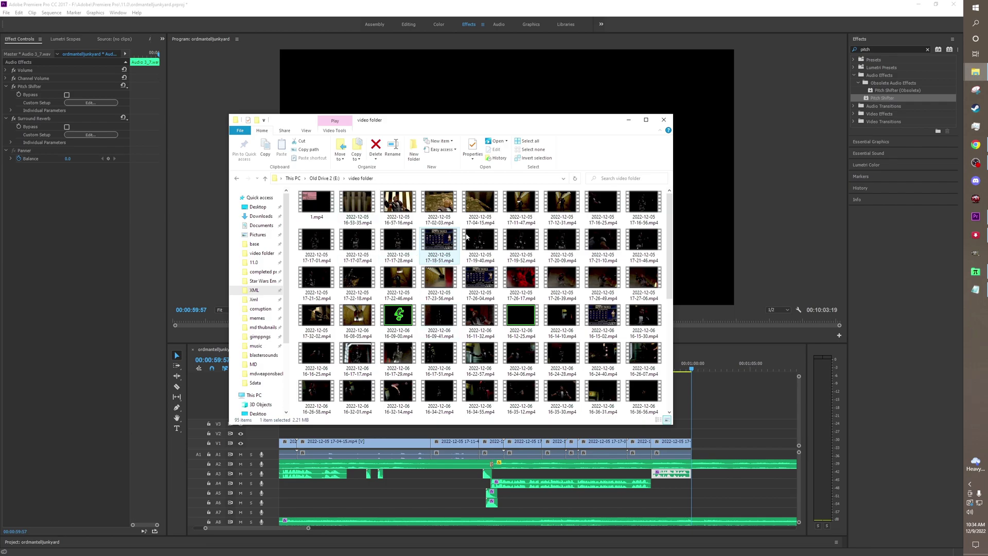
drag(489, 240, 696, 442)
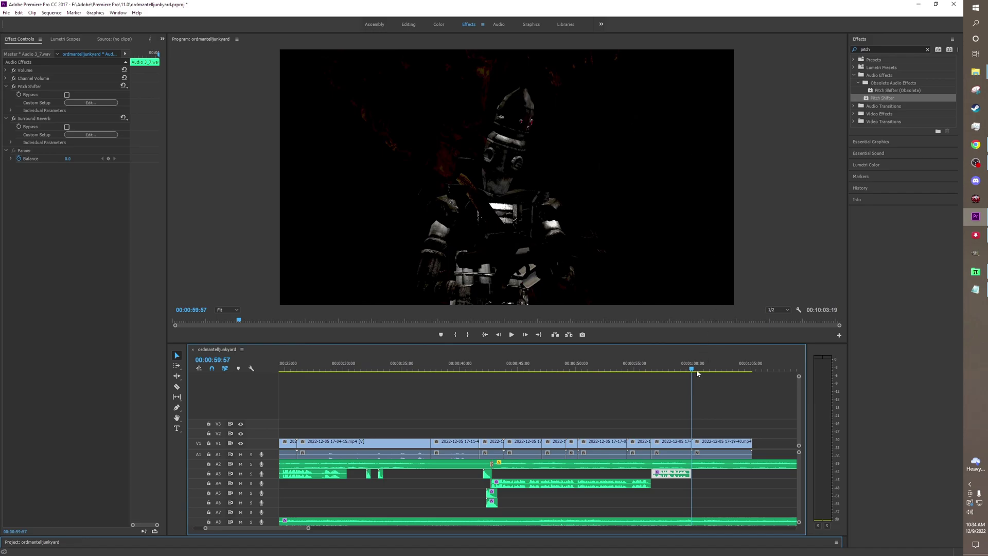
Step: Preview the new clip, return to the corridor scene near 00:00:42, and restore down Premiere
mouse_move(698, 373)
mouse_down()
mouse_move(723, 369)
mouse_move(703, 369)
mouse_up()
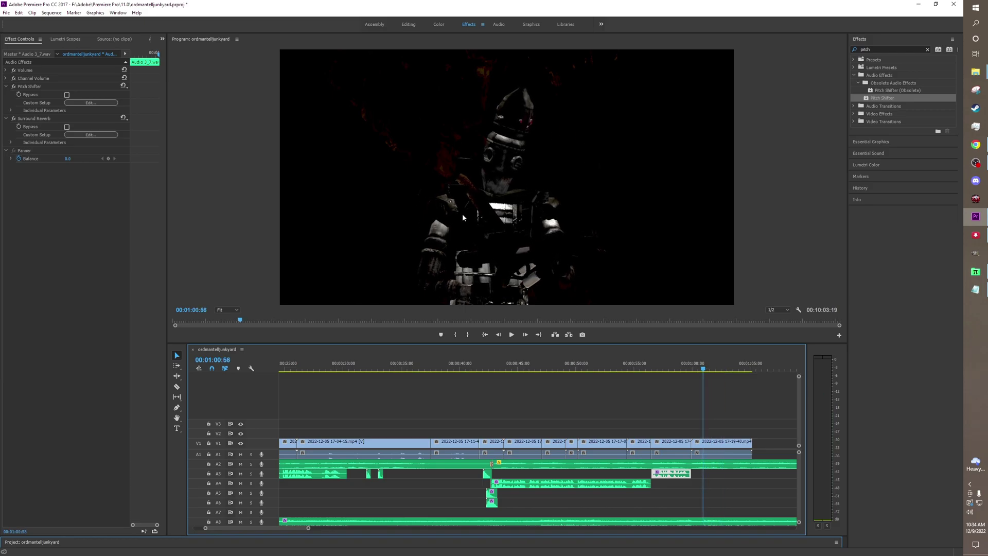
drag(560, 370, 482, 370)
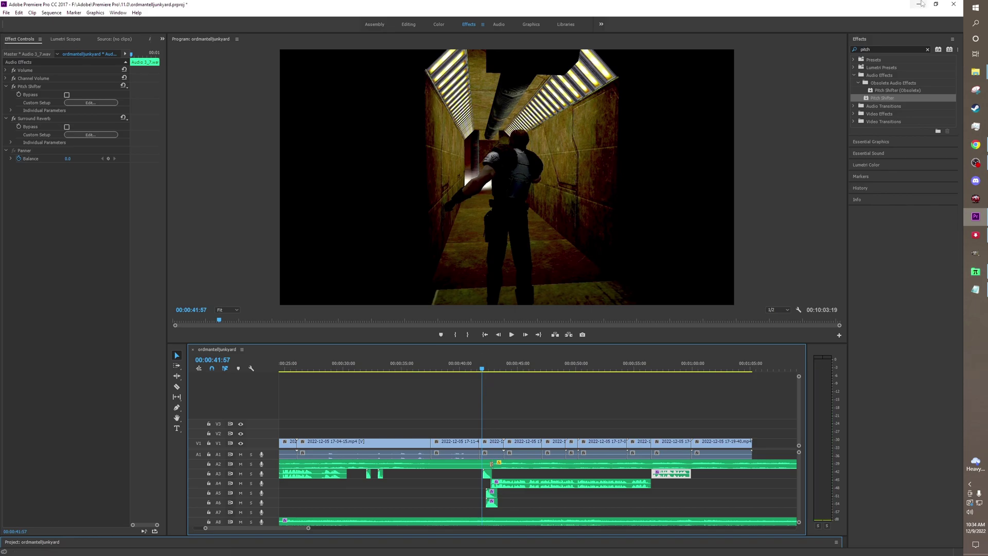
click(936, 4)
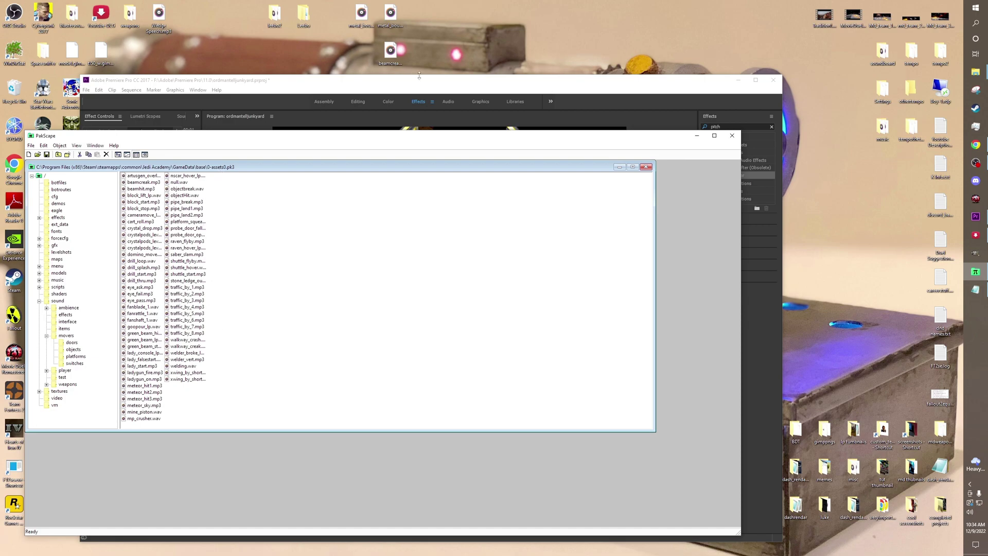
Step: Rearrange the PakScape and Premiere windows on the desktop, bringing Premiere back in front
drag(420, 76, 427, 316)
drag(400, 139, 400, 330)
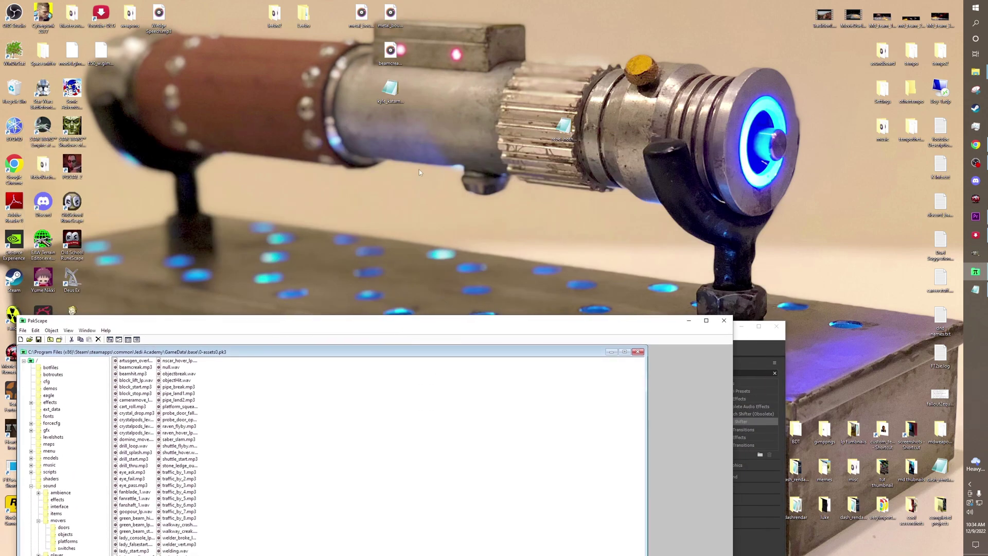
click(397, 92)
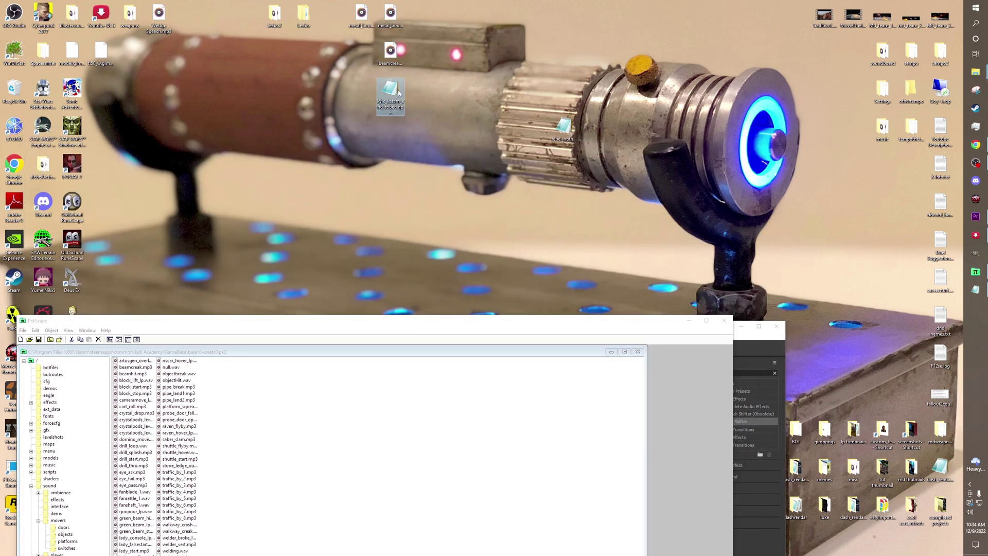
drag(475, 320, 518, 94)
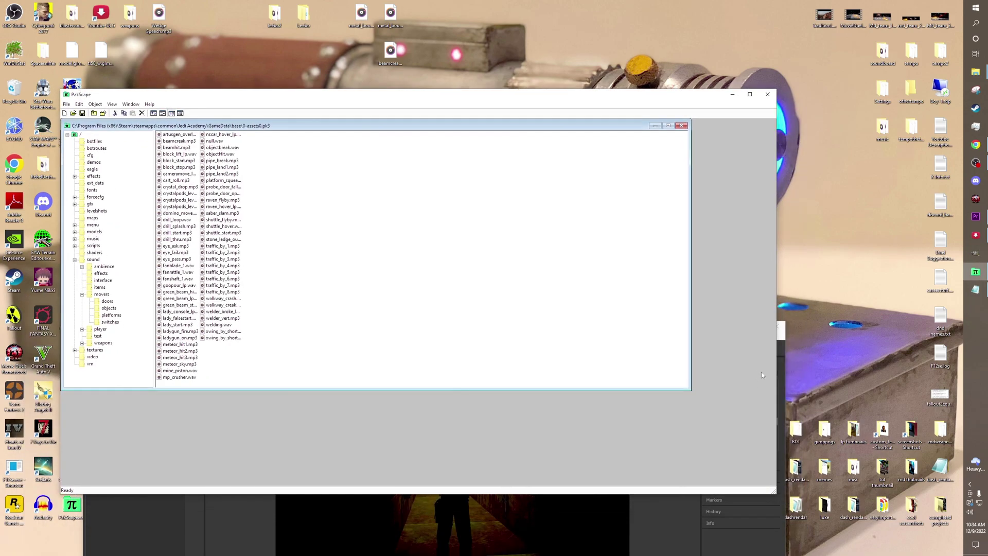
click(781, 329)
drag(669, 327, 670, 144)
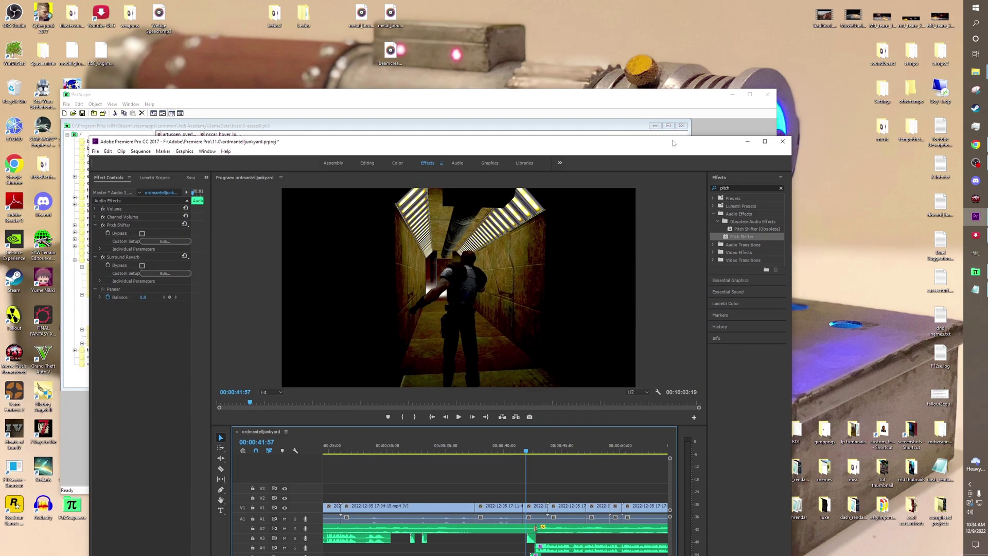
Step: Maximize Premiere and zoom the timeline out to show up to 01:30
click(763, 141)
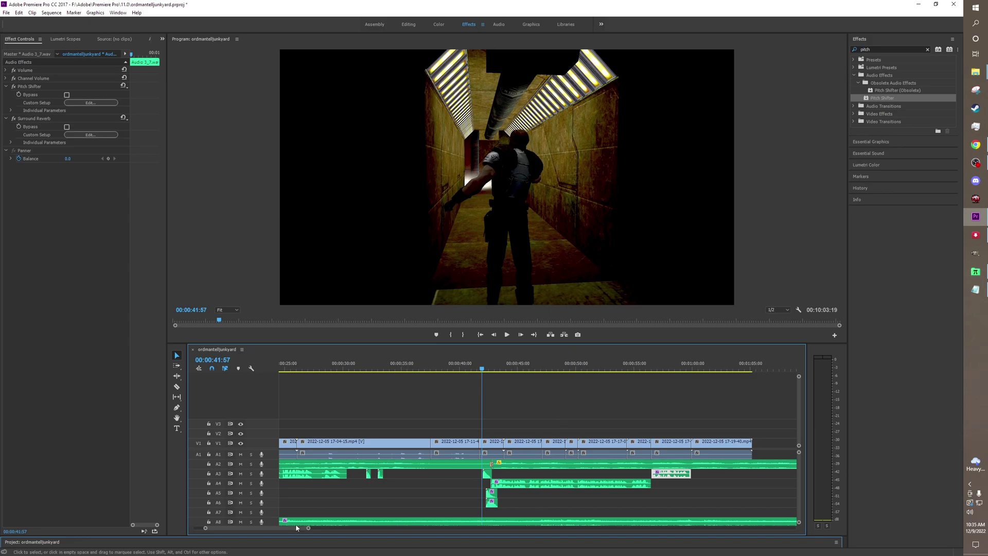
drag(309, 527, 357, 527)
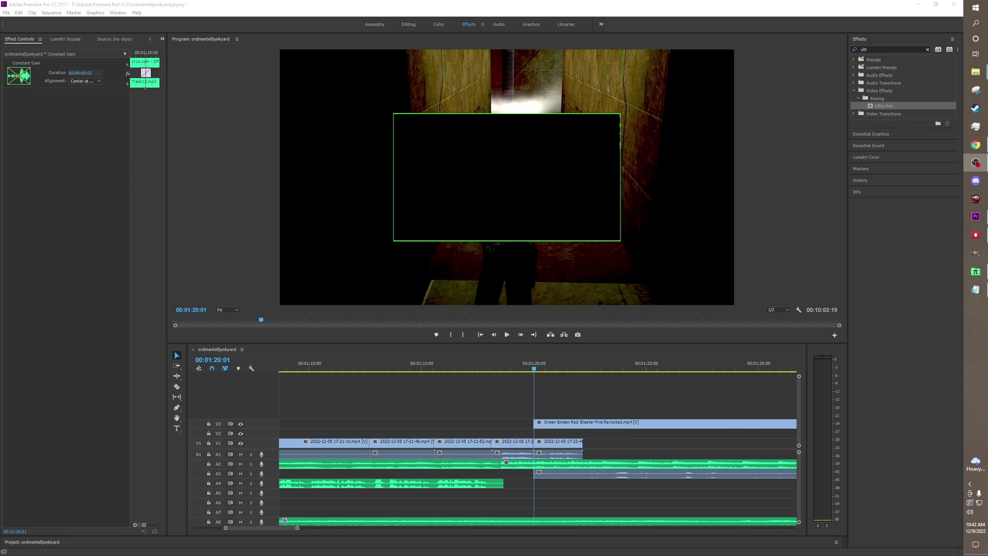
Step: Nudge the V3 blaster clip to position 1264.0, 733.1 via Motion, then apply Ultra Key
click(539, 217)
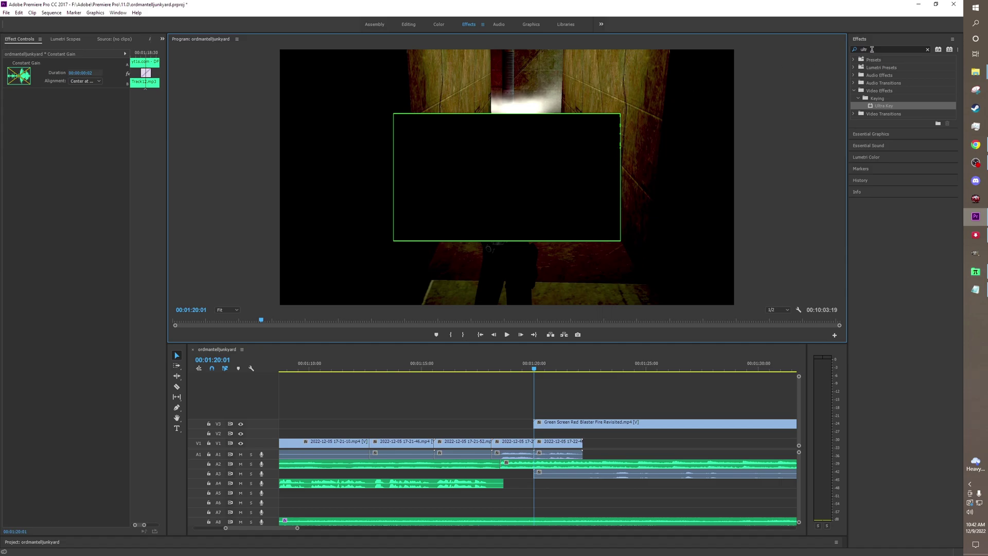
click(546, 422)
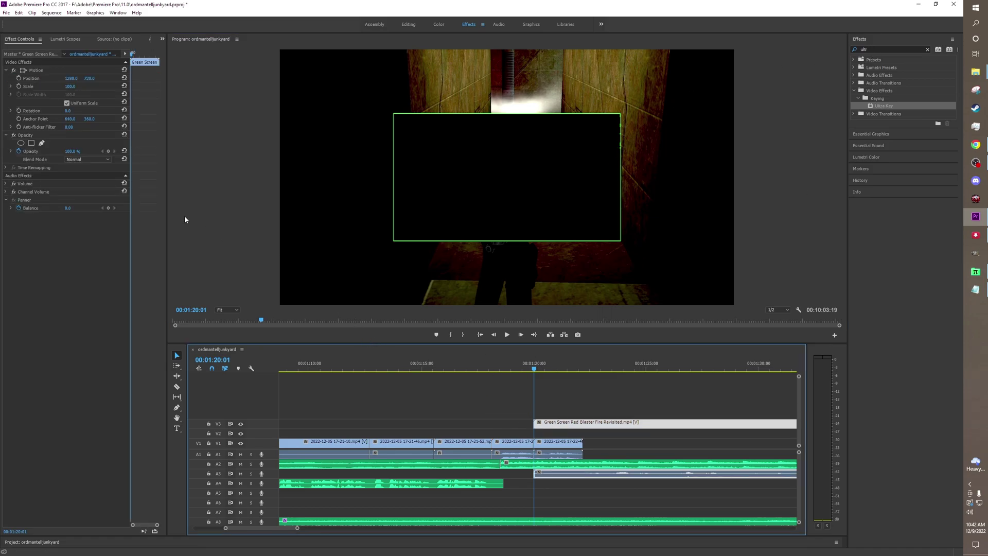
click(444, 192)
click(428, 221)
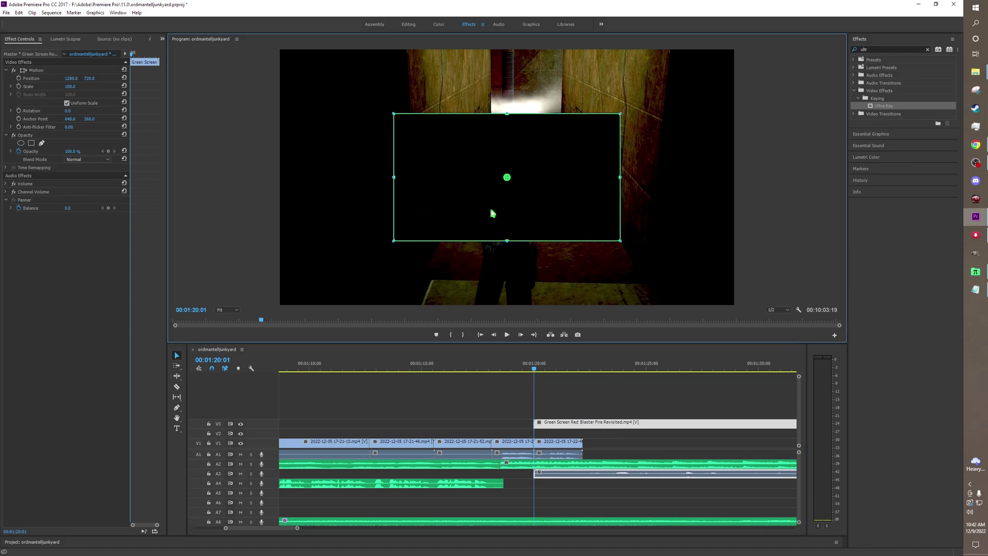
click(470, 194)
click(430, 213)
click(430, 213)
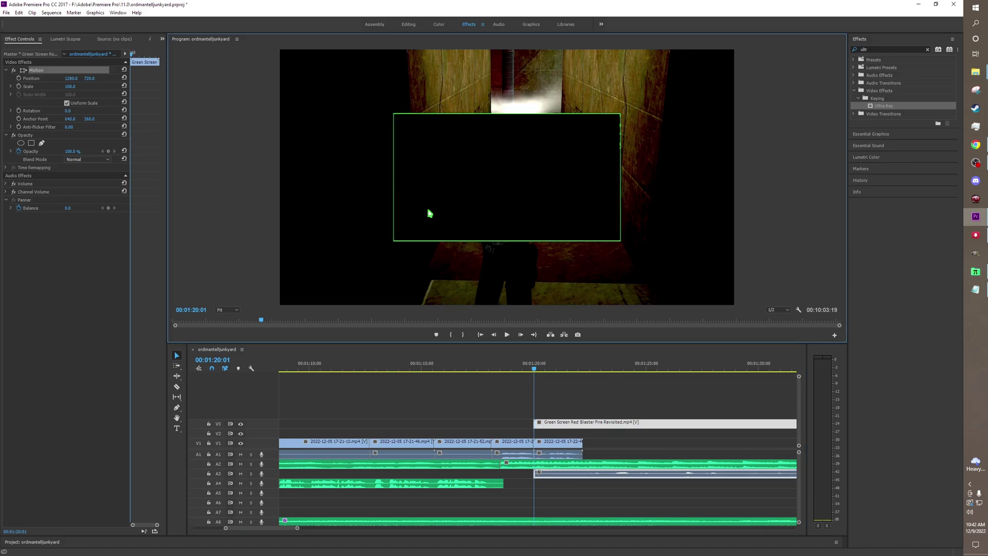
drag(479, 214, 517, 216)
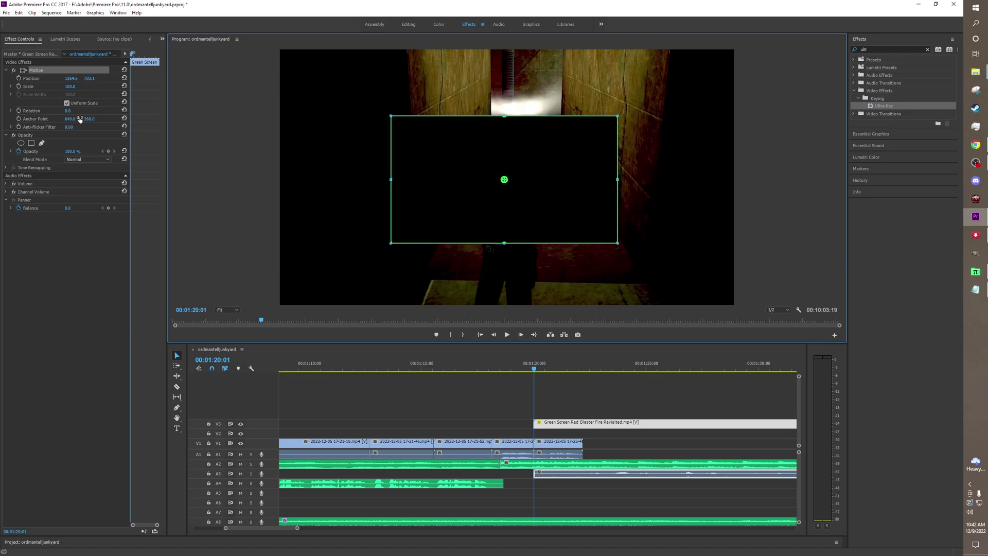
drag(881, 106, 601, 423)
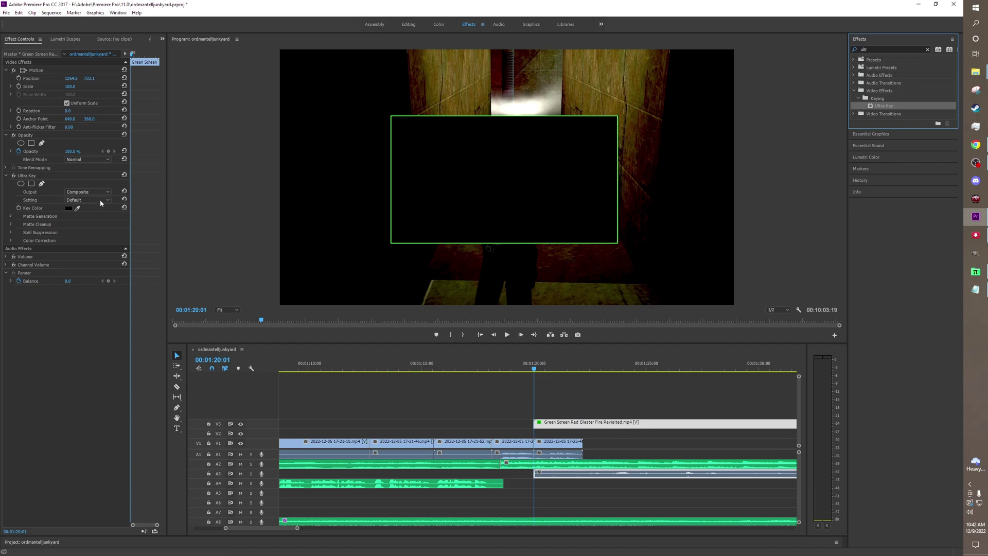
Step: Sample the green background as Ultra Key's key colour, then check the key at 00:01:21:57
click(78, 208)
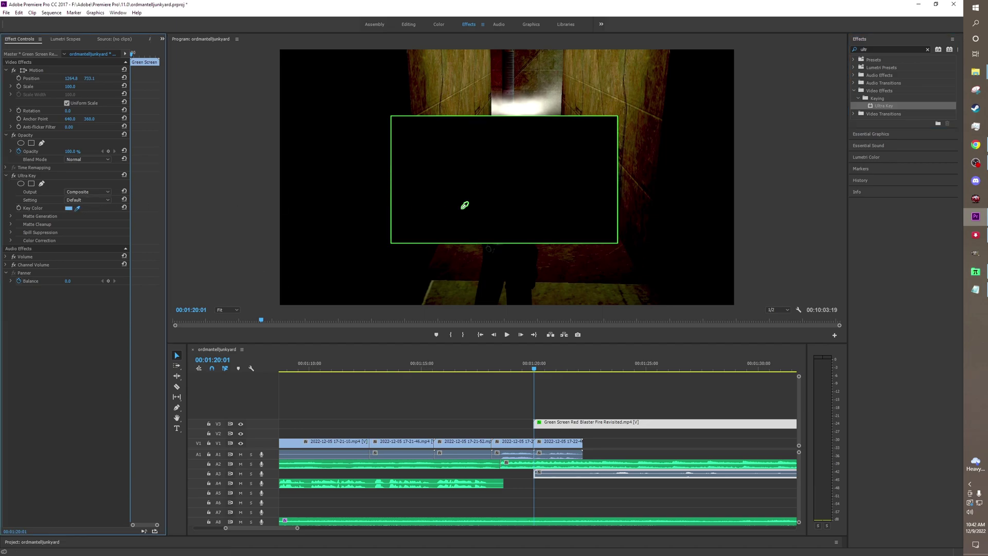
click(492, 197)
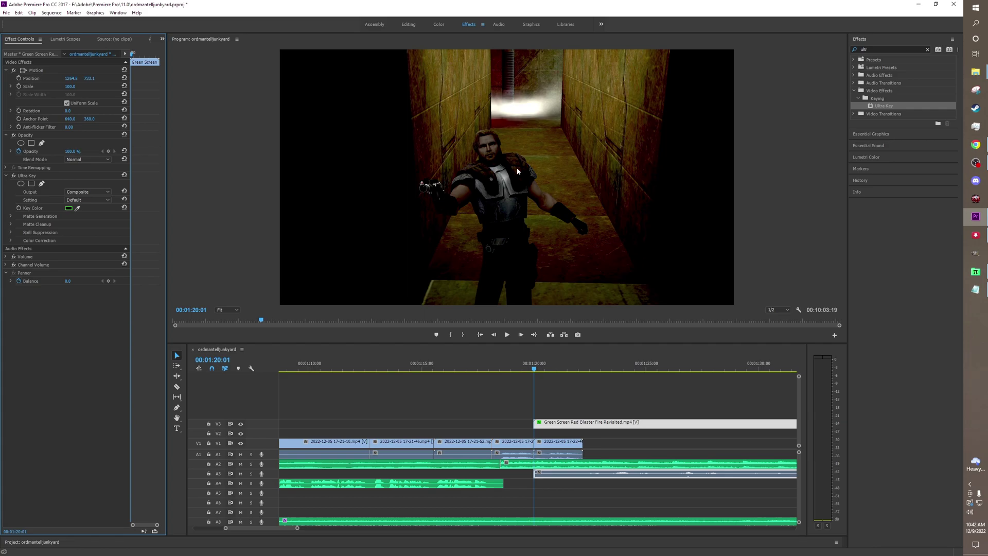
drag(586, 365, 690, 366)
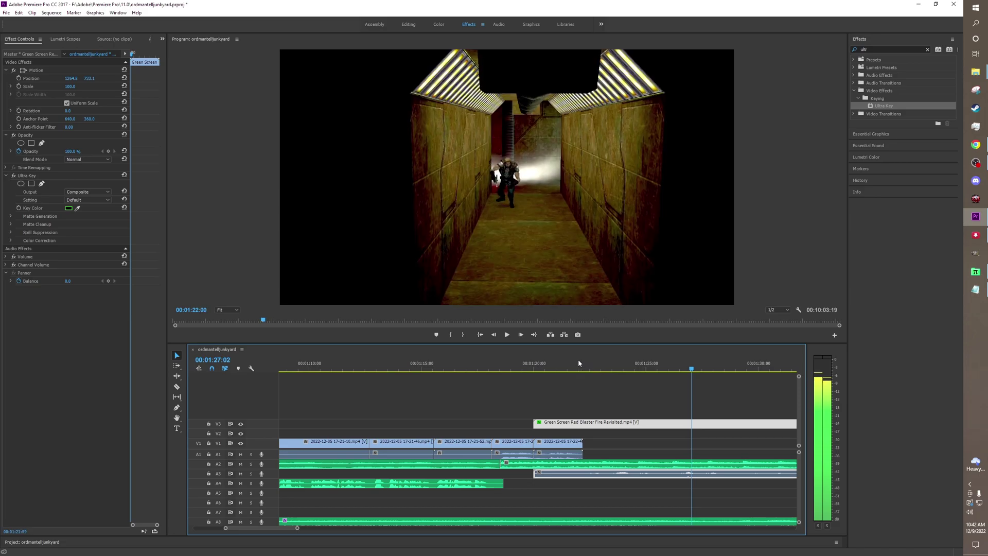
click(577, 366)
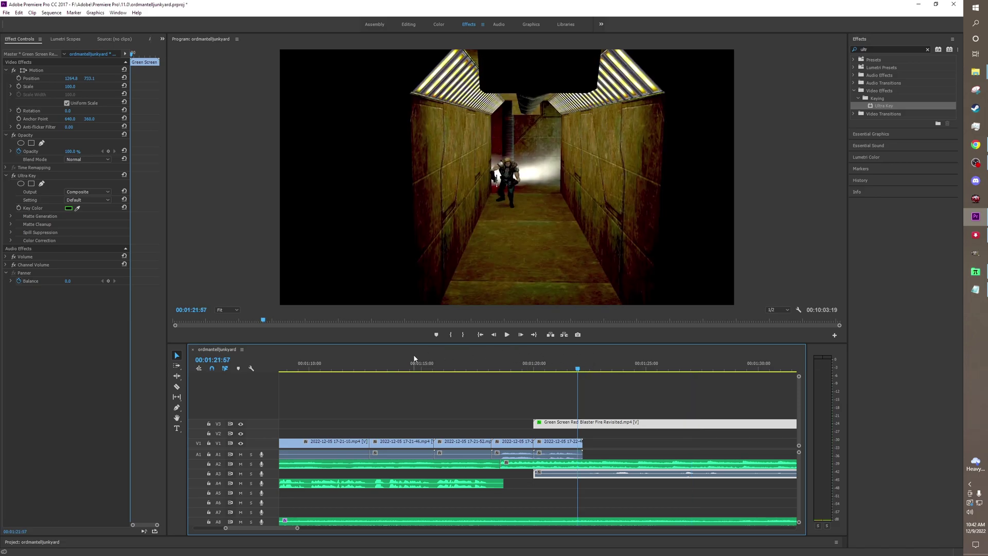